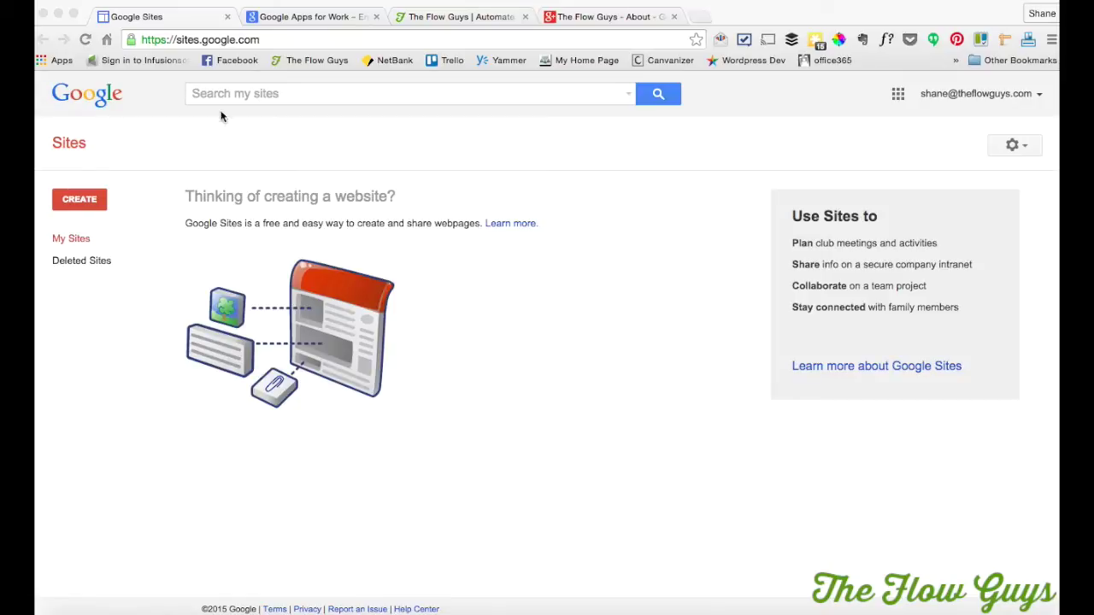
- View the Google Apps for Work page and return to Google Sites
{"action": "left_click", "coordinate": [295, 17]}
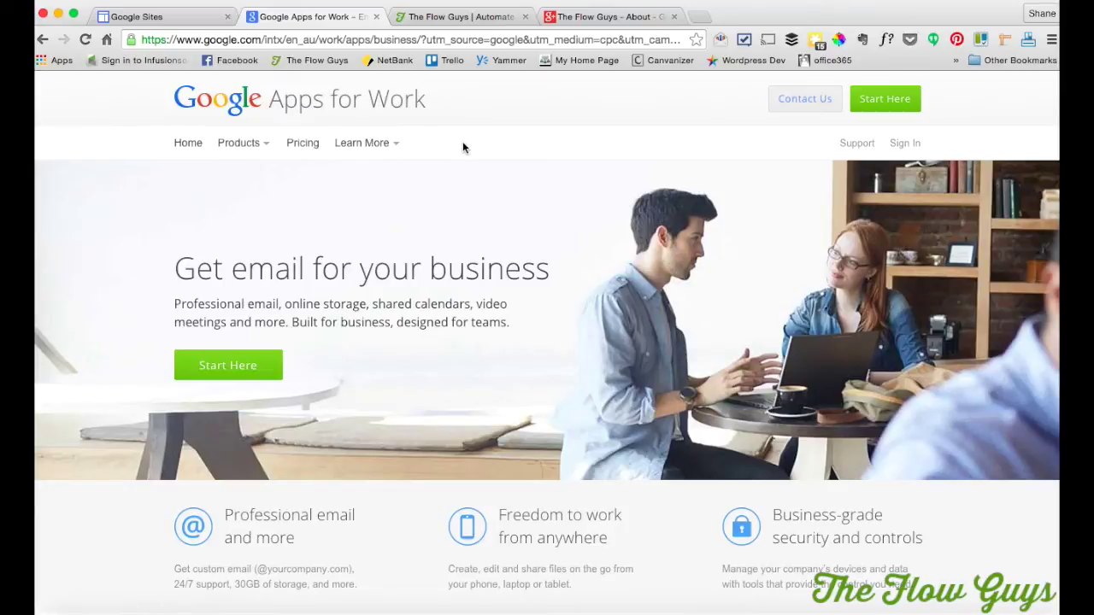
{"action": "left_click", "coordinate": [171, 17]}
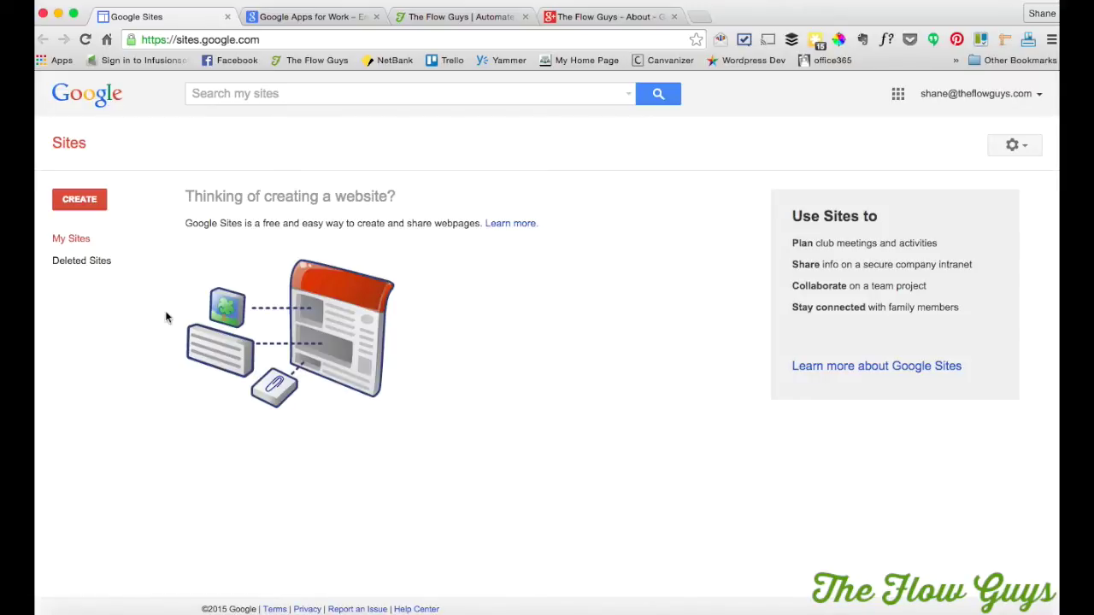
- Start a new site from the blank template and name it "The Flow Guys Intranet"
{"action": "left_click", "coordinate": [82, 203]}
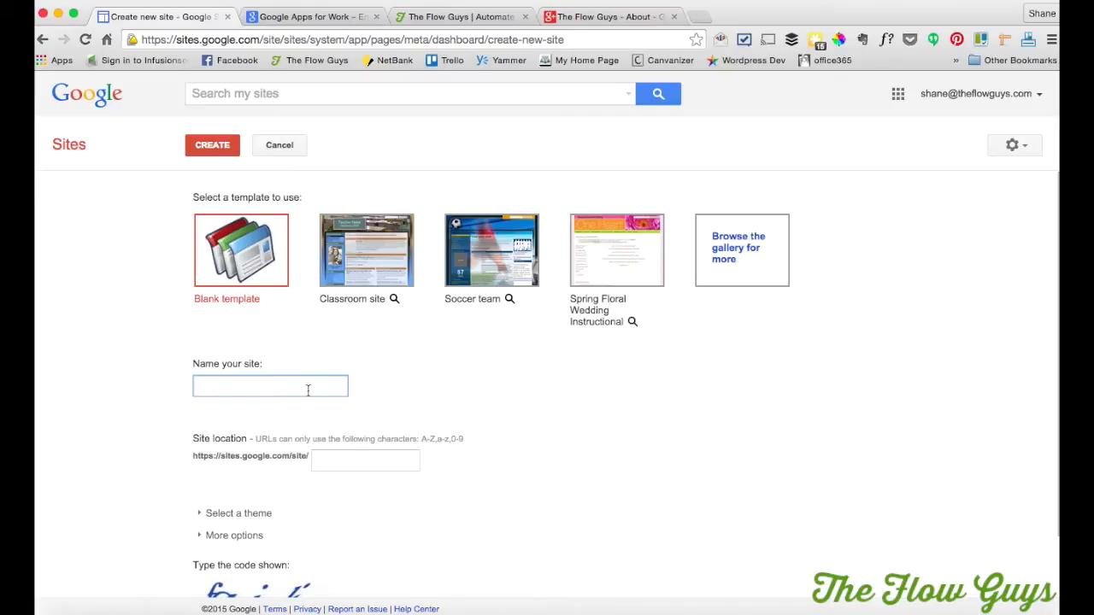
{"action": "type", "text": "The Flow Guy"}
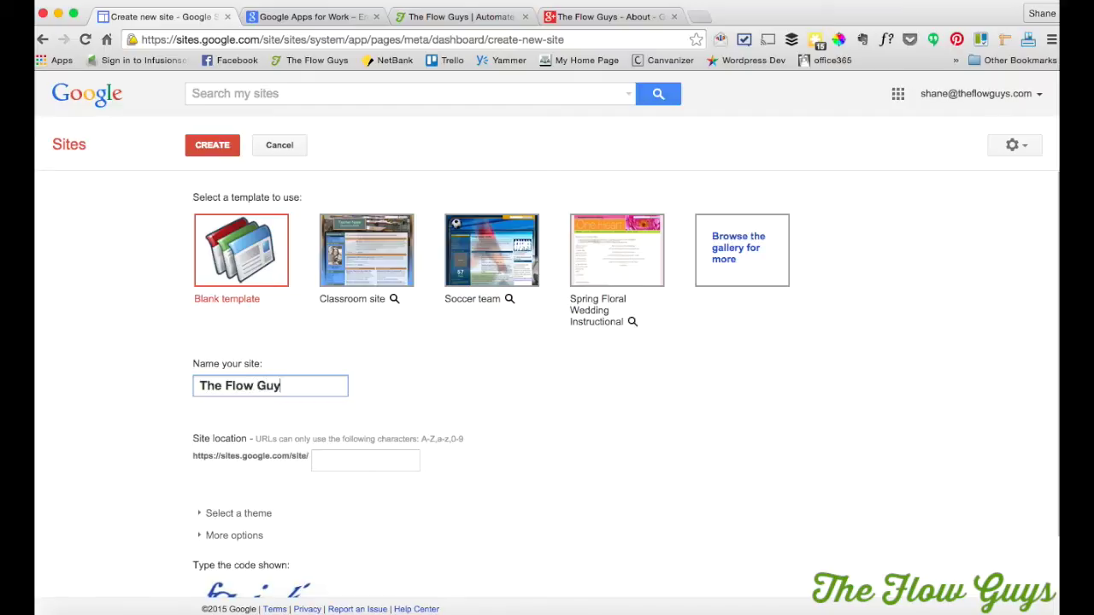
{"action": "type", "text": "s Intrant"}
{"action": "key", "text": "BackSpace"}
{"action": "key", "text": "BackSpace"}
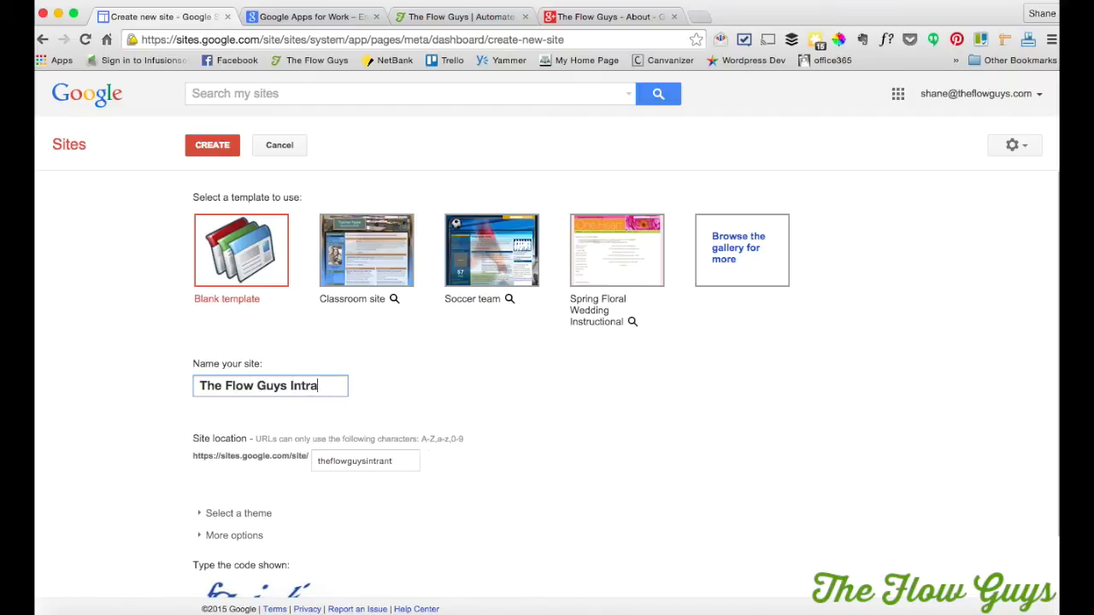
{"action": "type", "text": "net"}
- Enter the verification code shown at the end of the new site form
{"action": "scroll", "coordinate": [448, 484], "scroll_direction": "down", "scroll_amount": 2}
{"action": "left_click", "coordinate": [239, 571]}
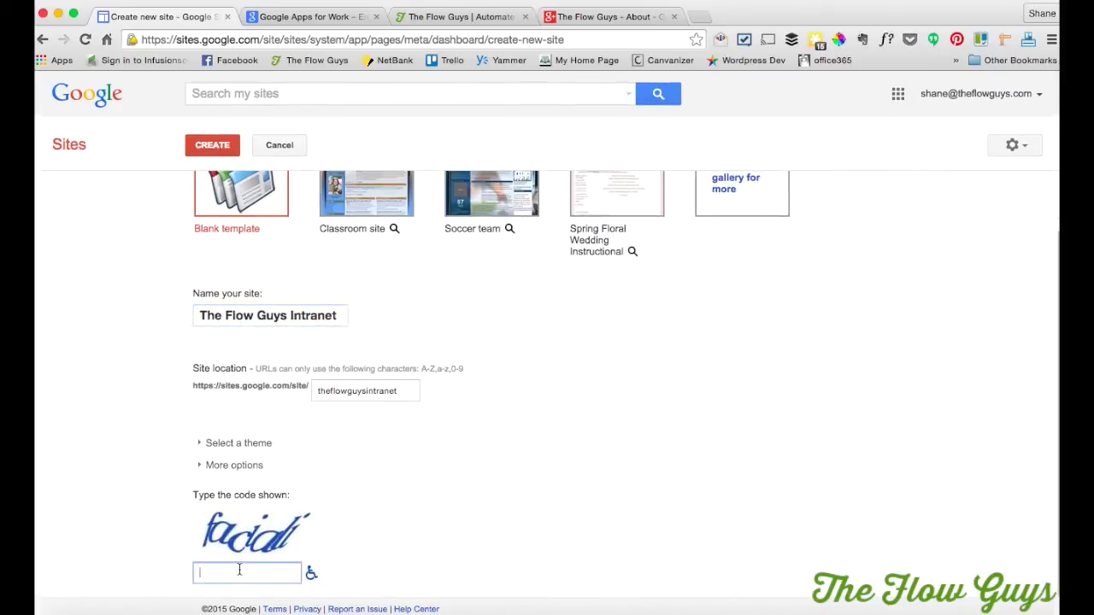
{"action": "type", "text": "faciali"}
{"action": "scroll", "coordinate": [454, 536], "scroll_direction": "down", "scroll_amount": 1}
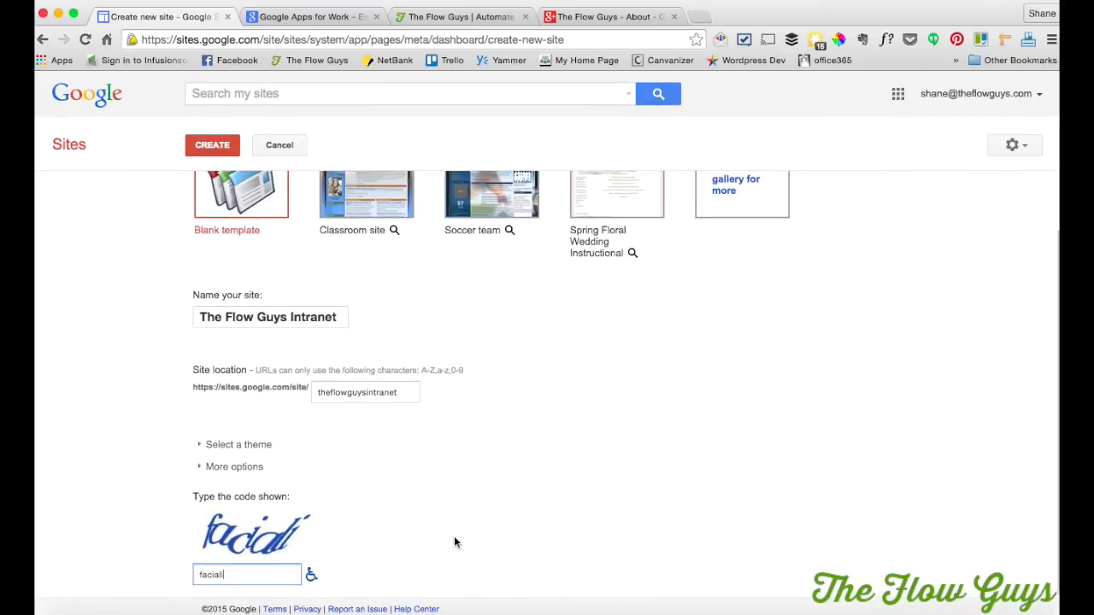
{"action": "scroll", "coordinate": [454, 542], "scroll_direction": "up", "scroll_amount": 1}
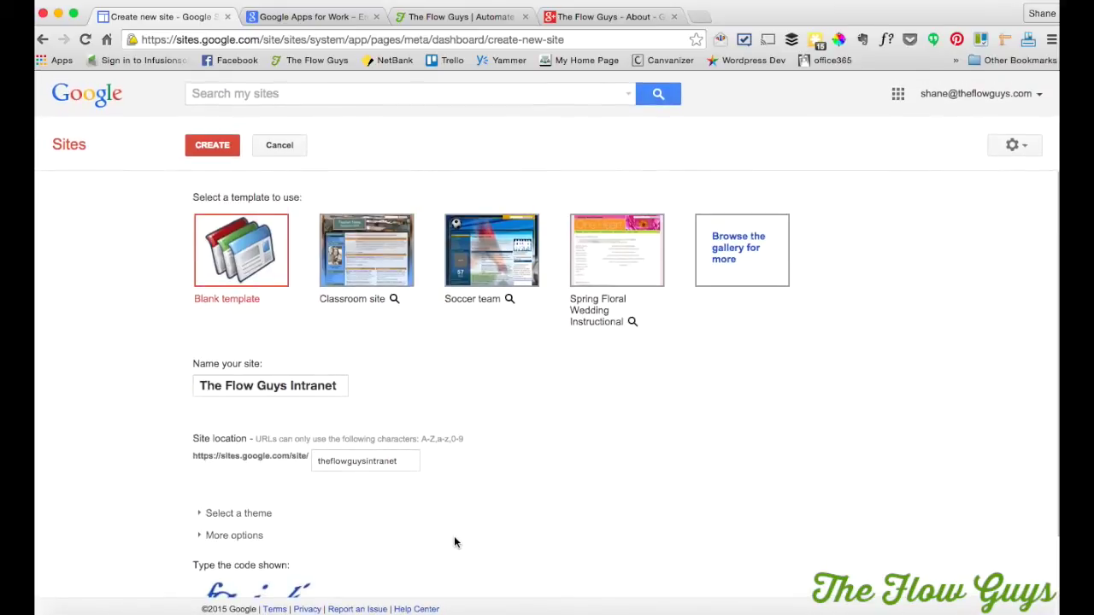
{"action": "scroll", "coordinate": [453, 542], "scroll_direction": "down", "scroll_amount": 1}
{"action": "scroll", "coordinate": [454, 543], "scroll_direction": "up", "scroll_amount": 1}
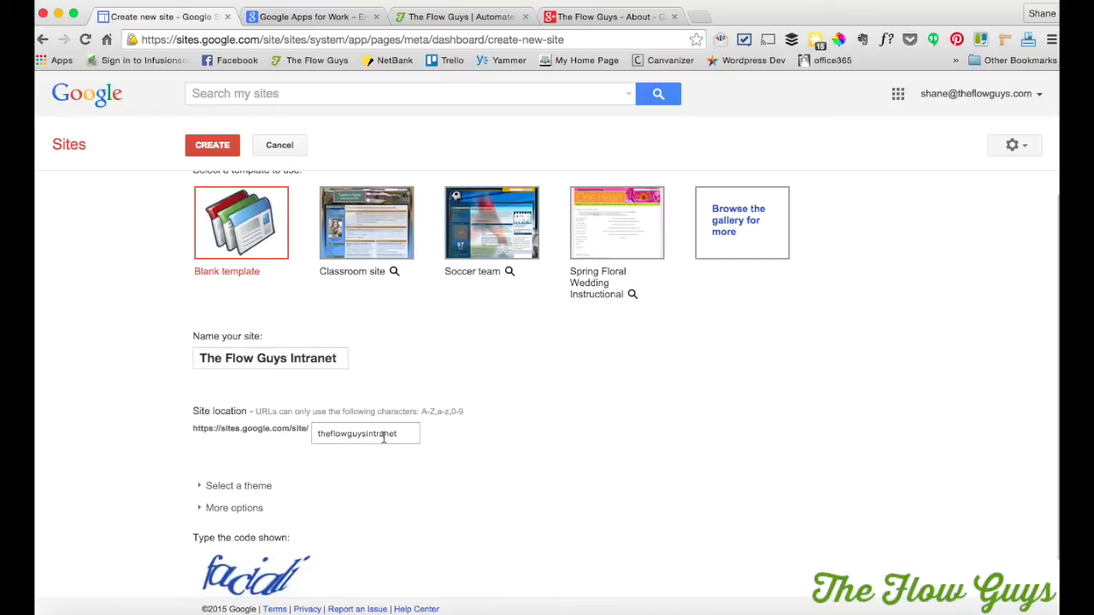
{"action": "type", "text": "faciali"}
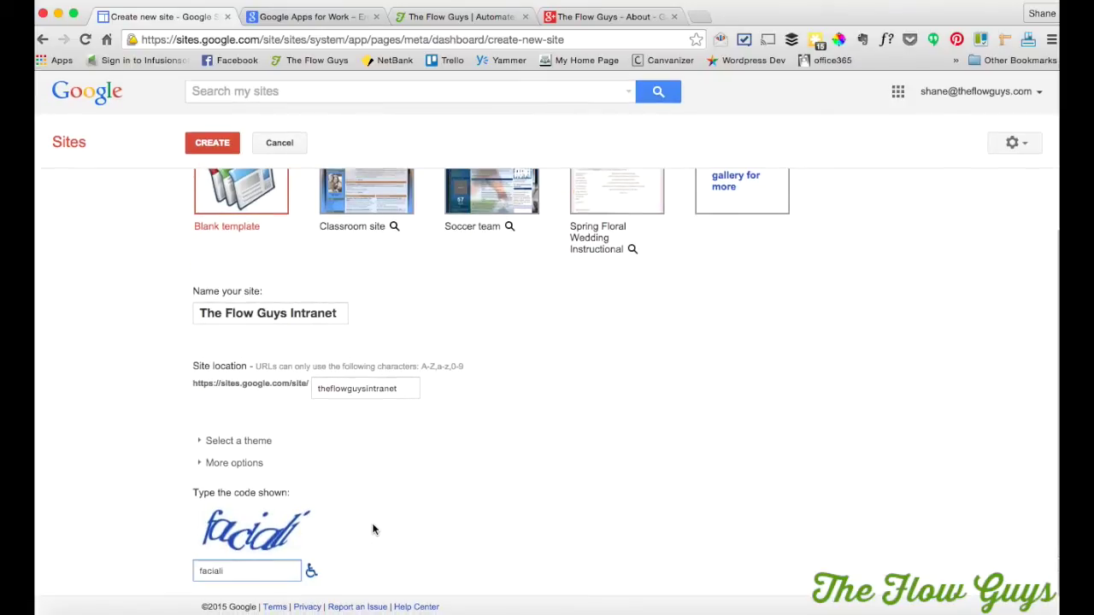
{"action": "scroll", "coordinate": [373, 527], "scroll_direction": "up", "scroll_amount": 1}
{"action": "type", "text": "i"}
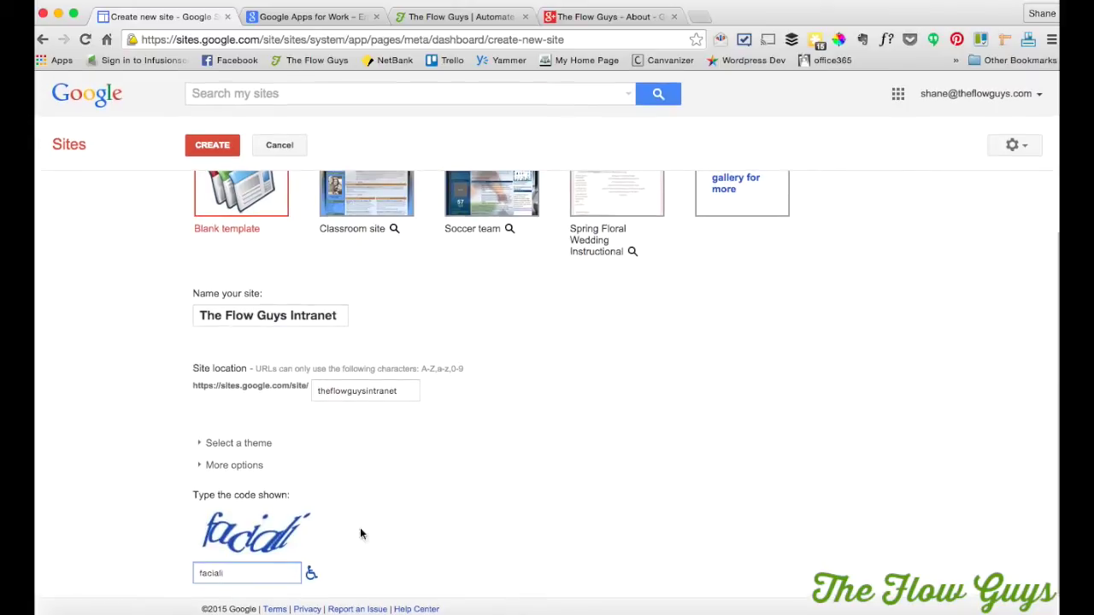
{"action": "scroll", "coordinate": [339, 512], "scroll_direction": "up", "scroll_amount": 1}
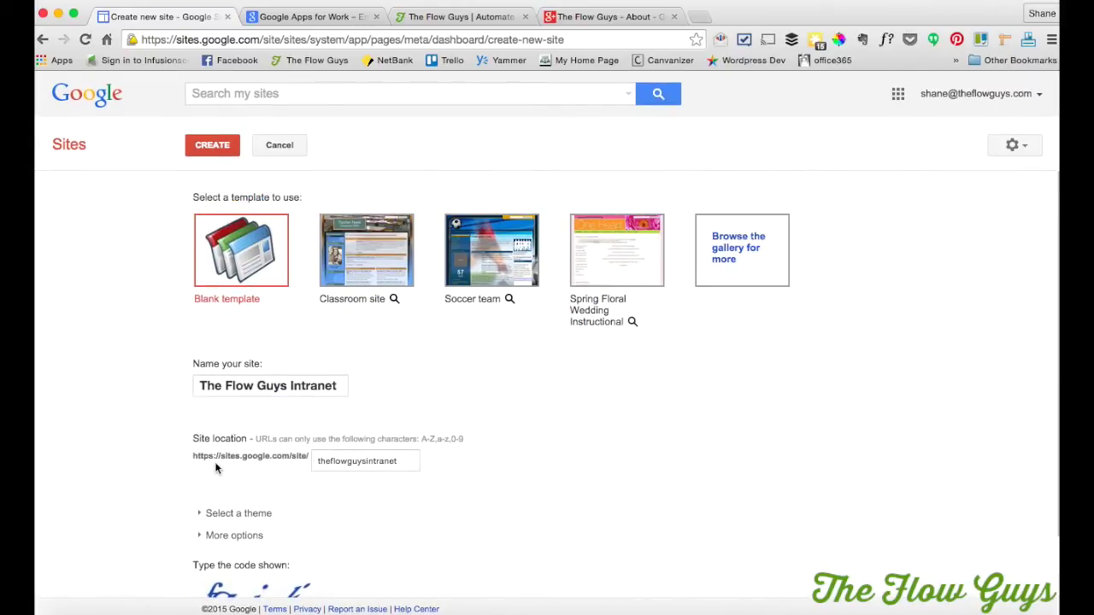
{"action": "left_click_drag", "start_coordinate": [187, 454], "coordinate": [419, 464]}
{"action": "left_click", "coordinate": [454, 462]}
{"action": "left_click", "coordinate": [449, 17]}
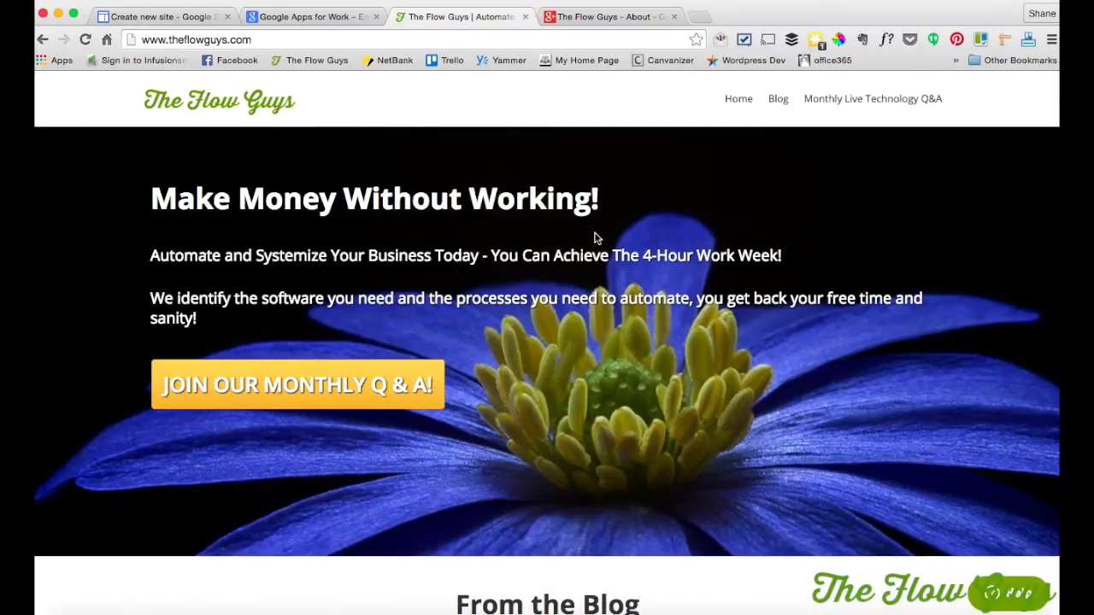
{"action": "scroll", "coordinate": [596, 238], "scroll_direction": "down", "scroll_amount": 3}
{"action": "scroll", "coordinate": [595, 237], "scroll_direction": "down", "scroll_amount": 5}
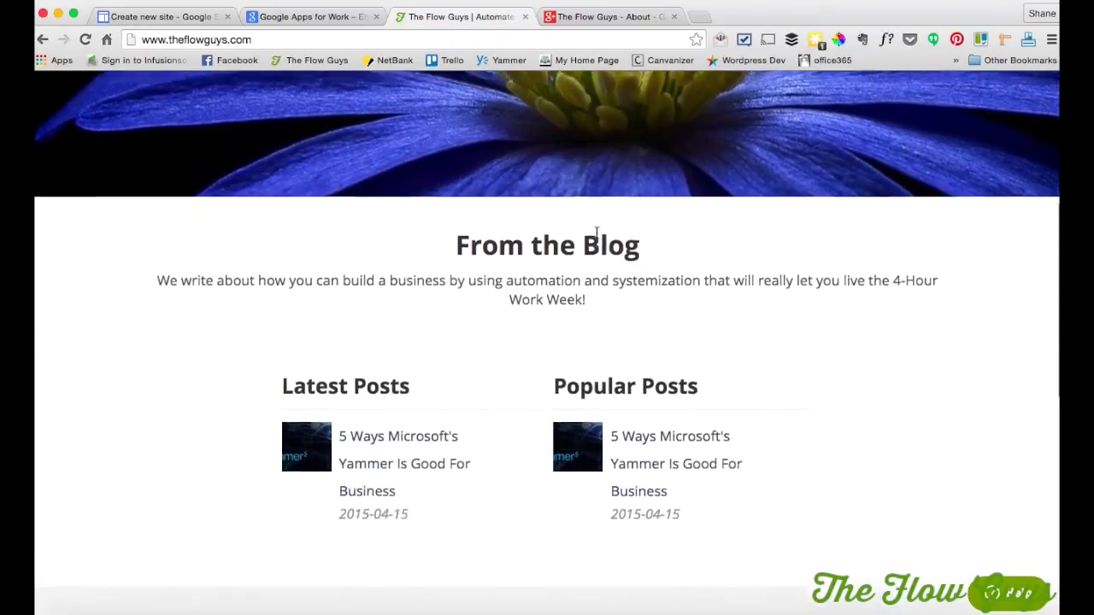
{"action": "scroll", "coordinate": [595, 237], "scroll_direction": "down", "scroll_amount": 5}
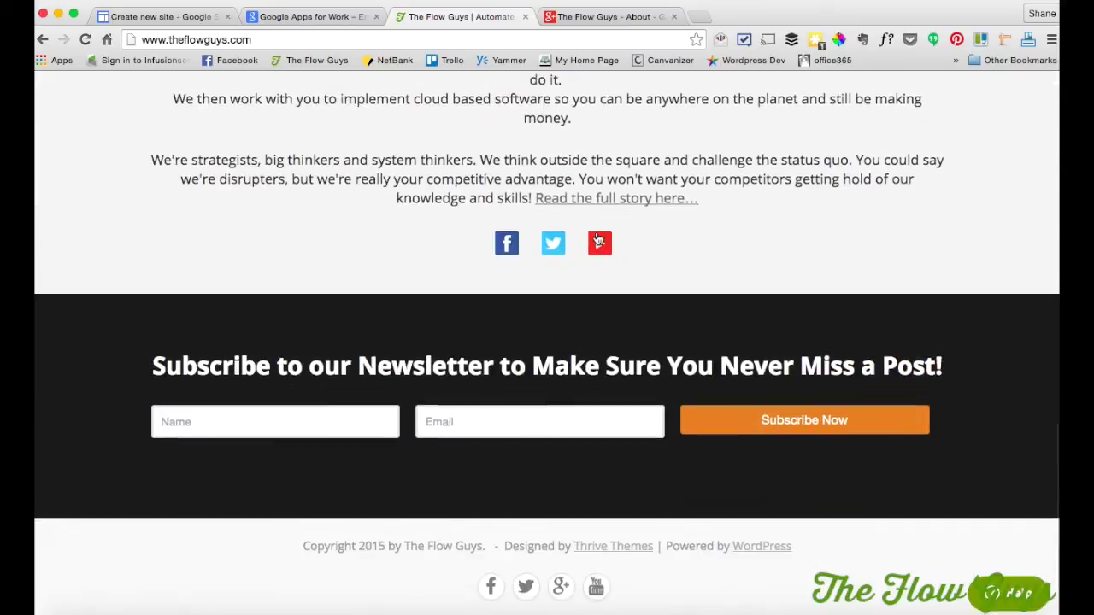
{"action": "scroll", "coordinate": [596, 237], "scroll_direction": "up", "scroll_amount": 15}
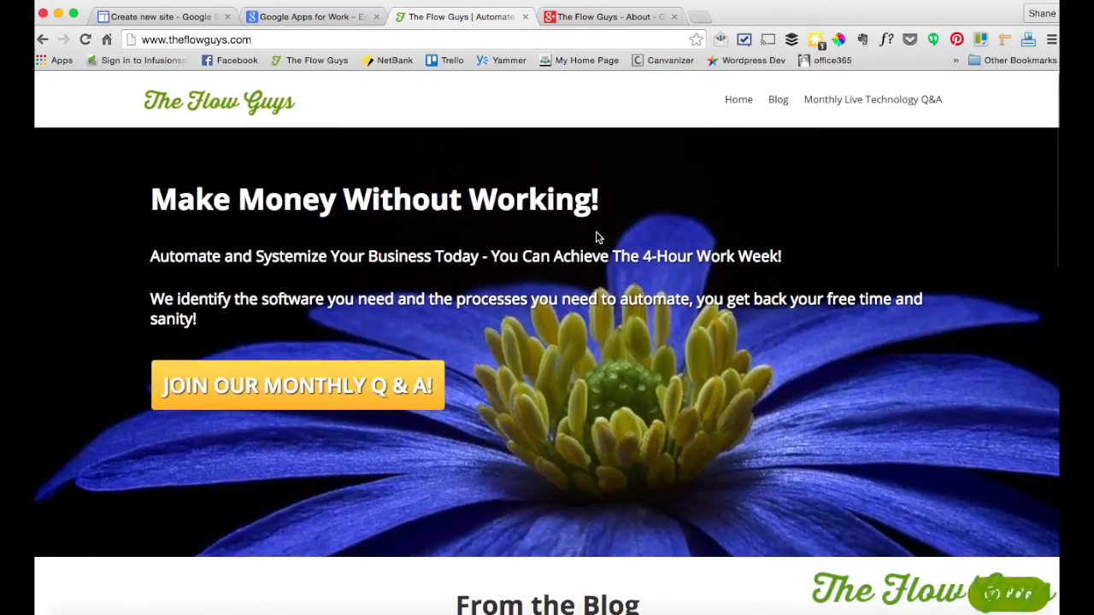
{"action": "left_click", "coordinate": [293, 40]}
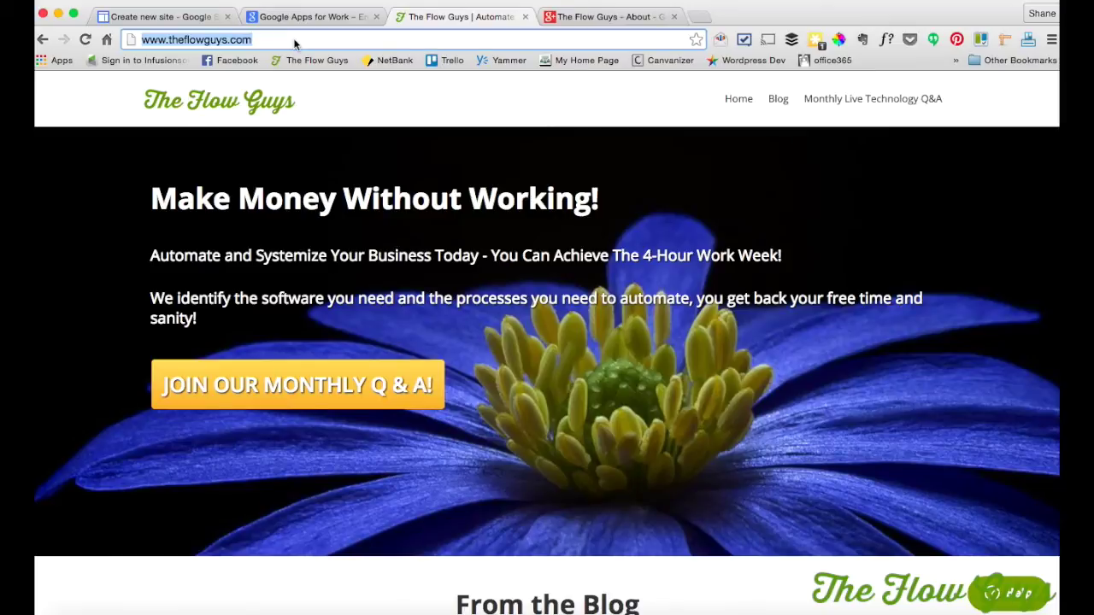
{"action": "left_click", "coordinate": [294, 41]}
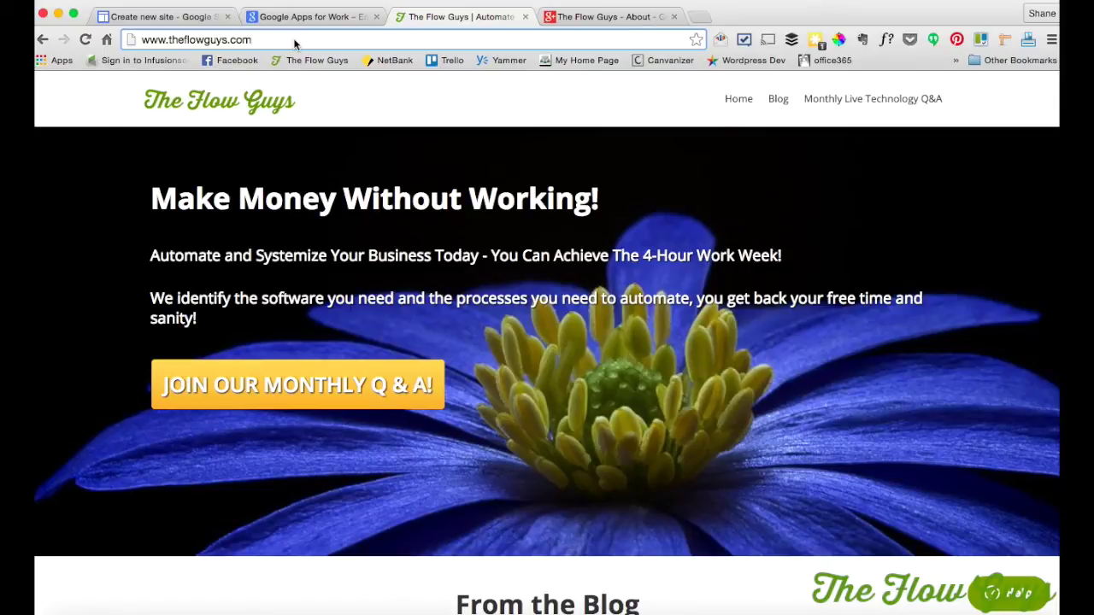
- Return to the new site form, submit it, enter the newly displayed verification code, and create the site
{"action": "left_click", "coordinate": [154, 17]}
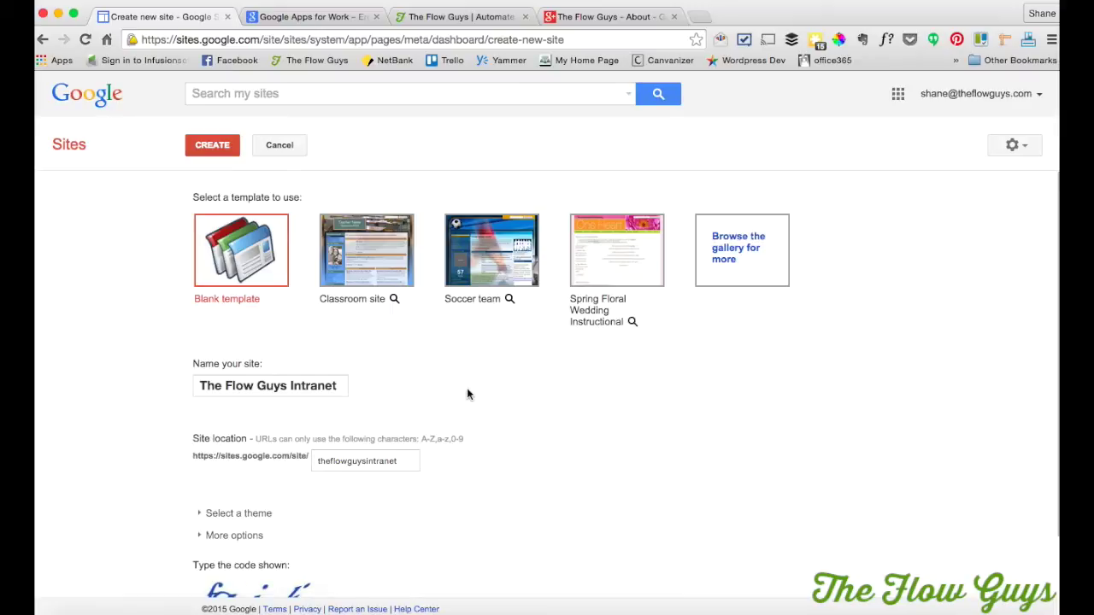
{"action": "scroll", "coordinate": [467, 391], "scroll_direction": "down", "scroll_amount": 2}
{"action": "scroll", "coordinate": [466, 393], "scroll_direction": "up", "scroll_amount": 2}
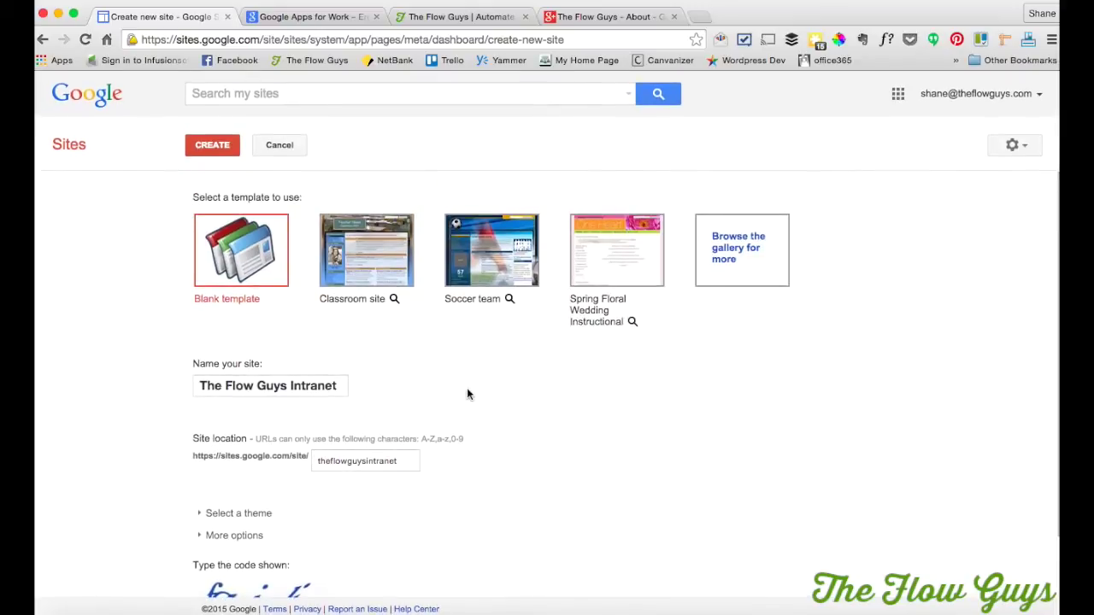
{"action": "left_click", "coordinate": [205, 146]}
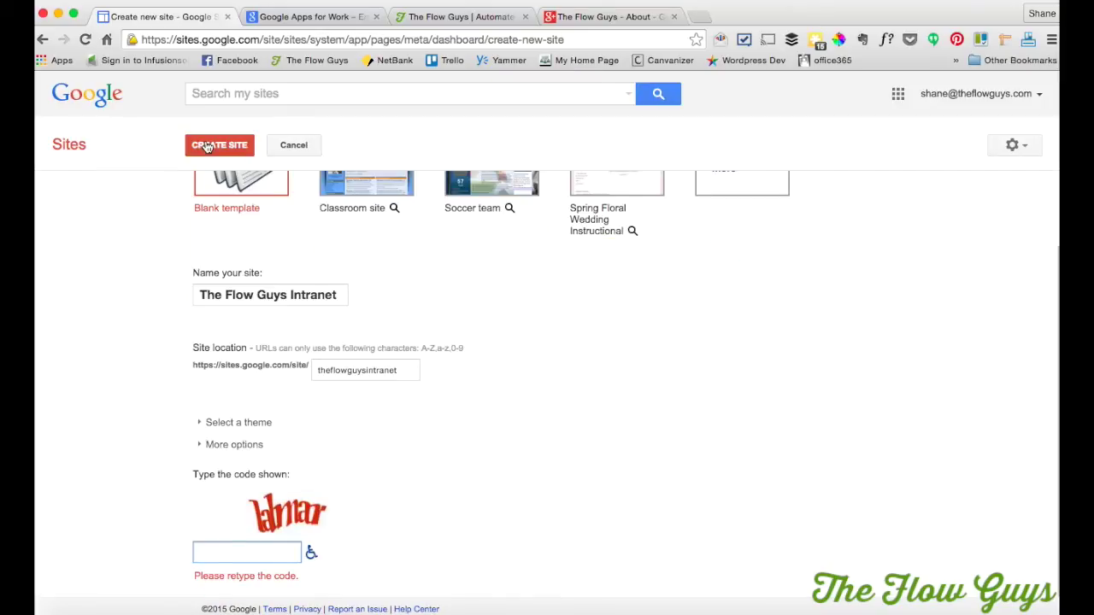
{"action": "left_click", "coordinate": [231, 549]}
{"action": "type", "text": "lalmar"}
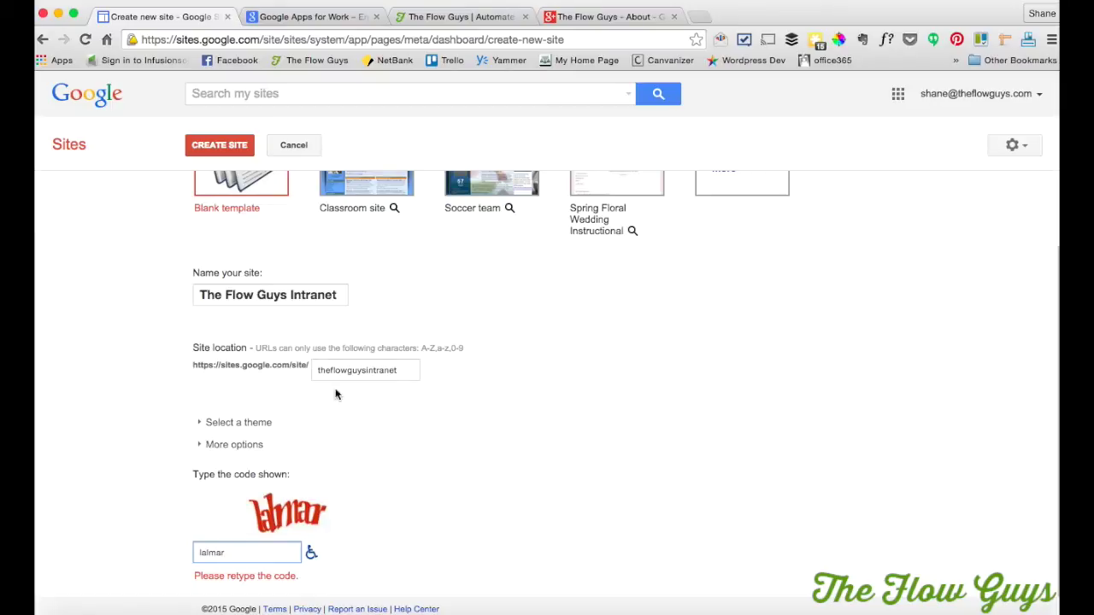
{"action": "left_click", "coordinate": [232, 150]}
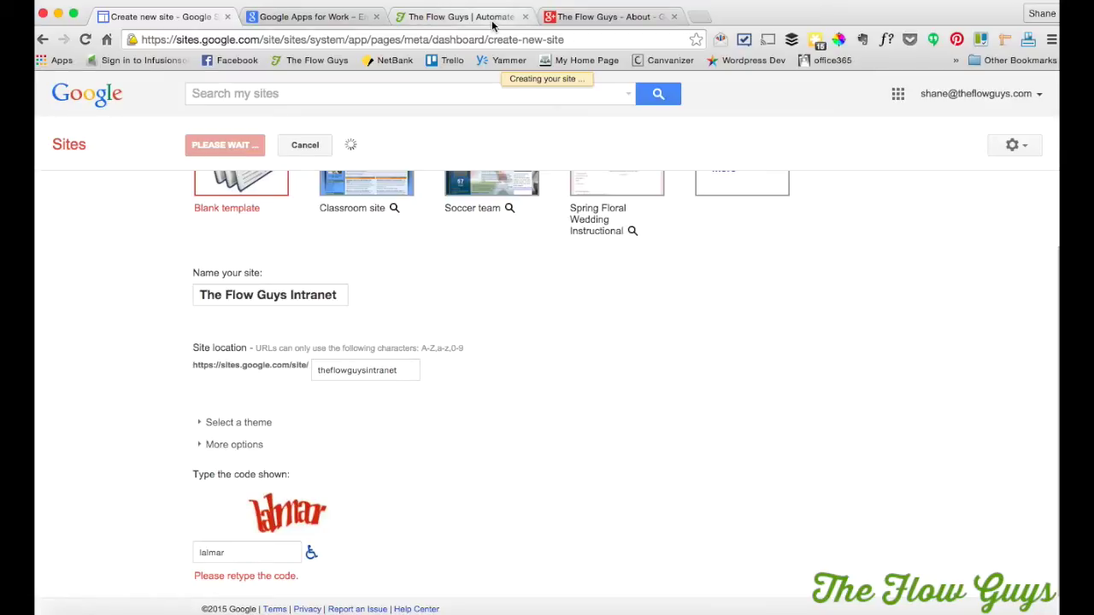
- View The Flow Guys' Google+ page and website, and return to the new intranet site
{"action": "left_click", "coordinate": [576, 17]}
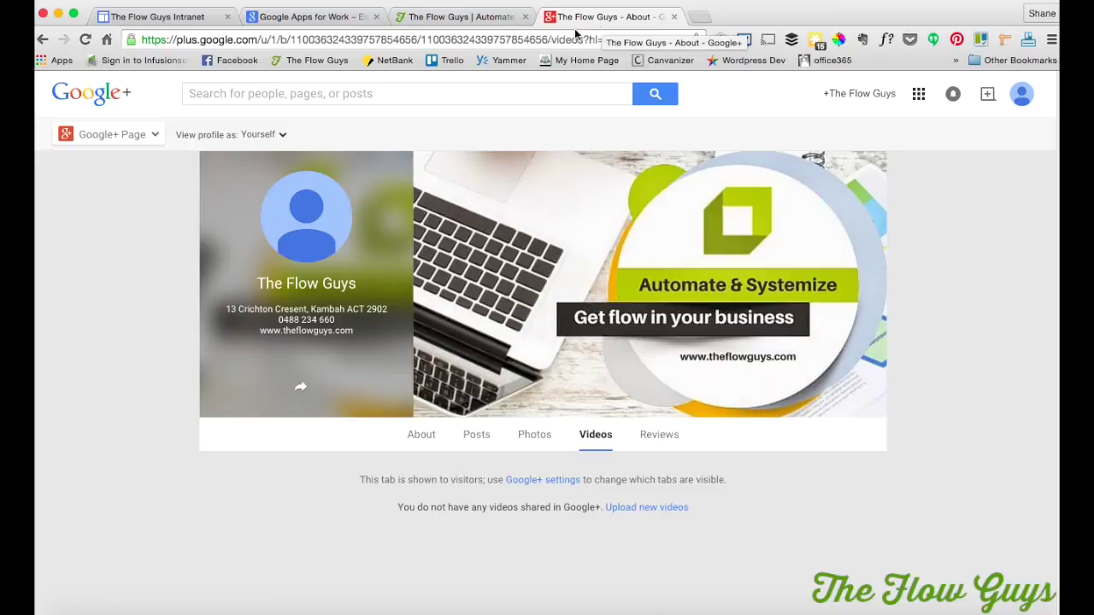
{"action": "left_click", "coordinate": [491, 23]}
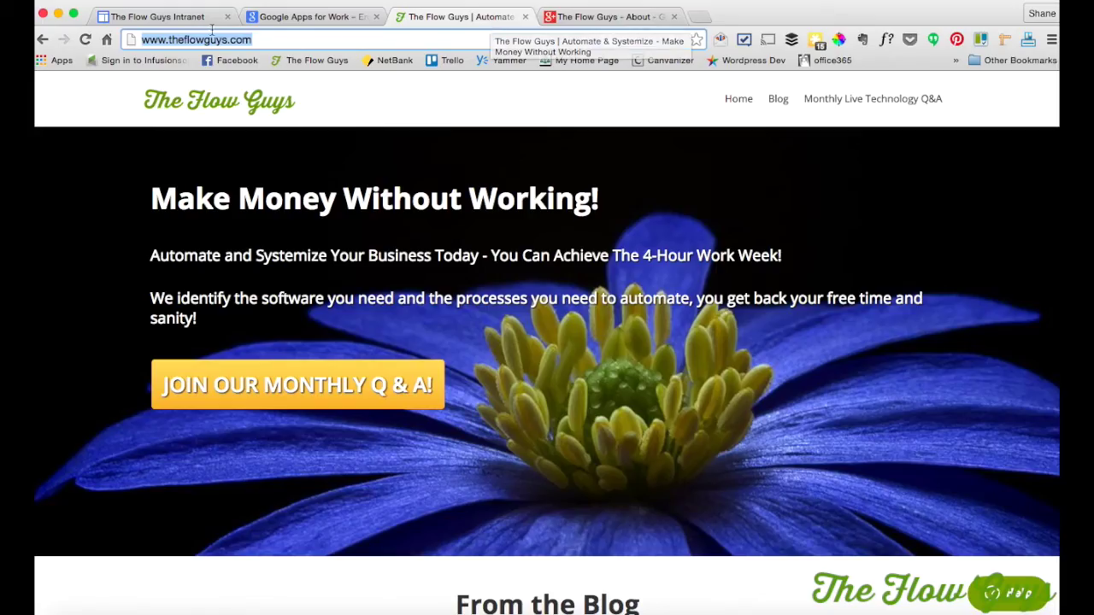
{"action": "left_click", "coordinate": [171, 17]}
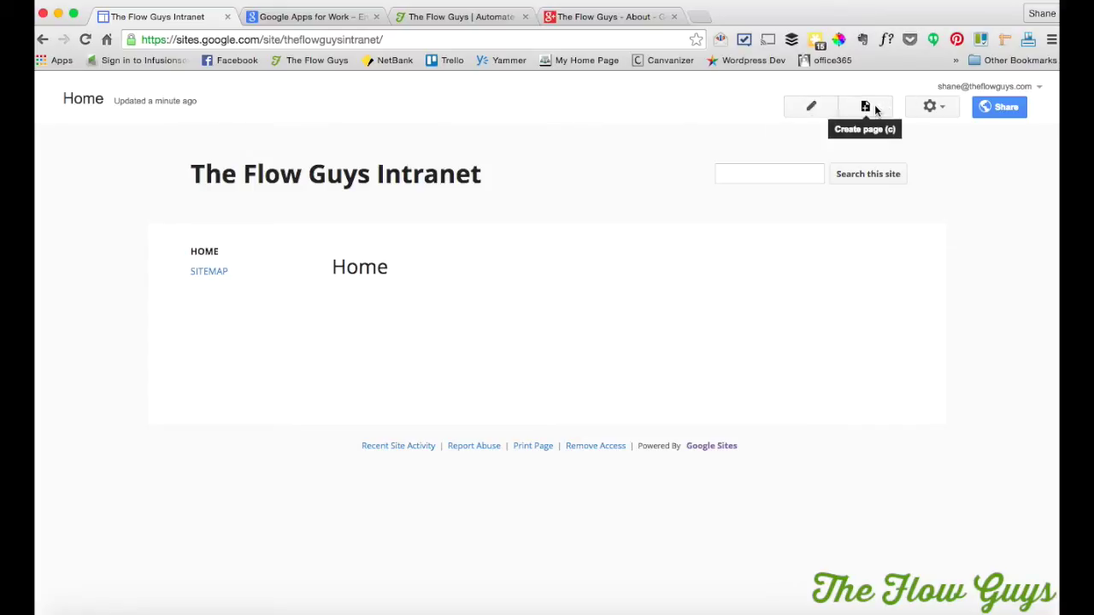
- Review the available page and site actions, and open the Home page's settings and save them as they are
{"action": "left_click", "coordinate": [938, 108]}
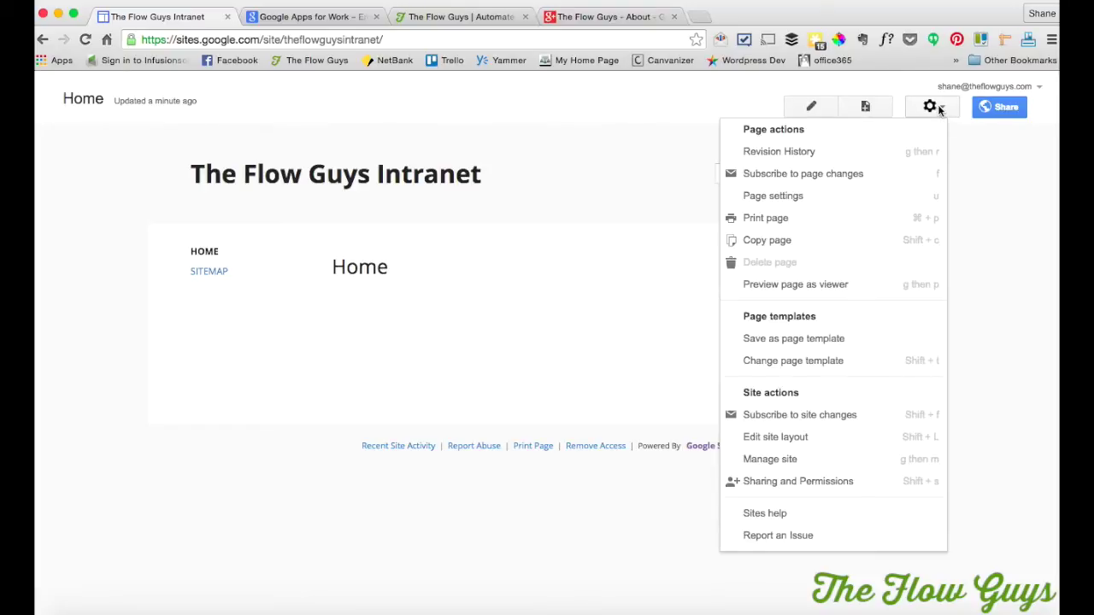
{"action": "left_click", "coordinate": [610, 119]}
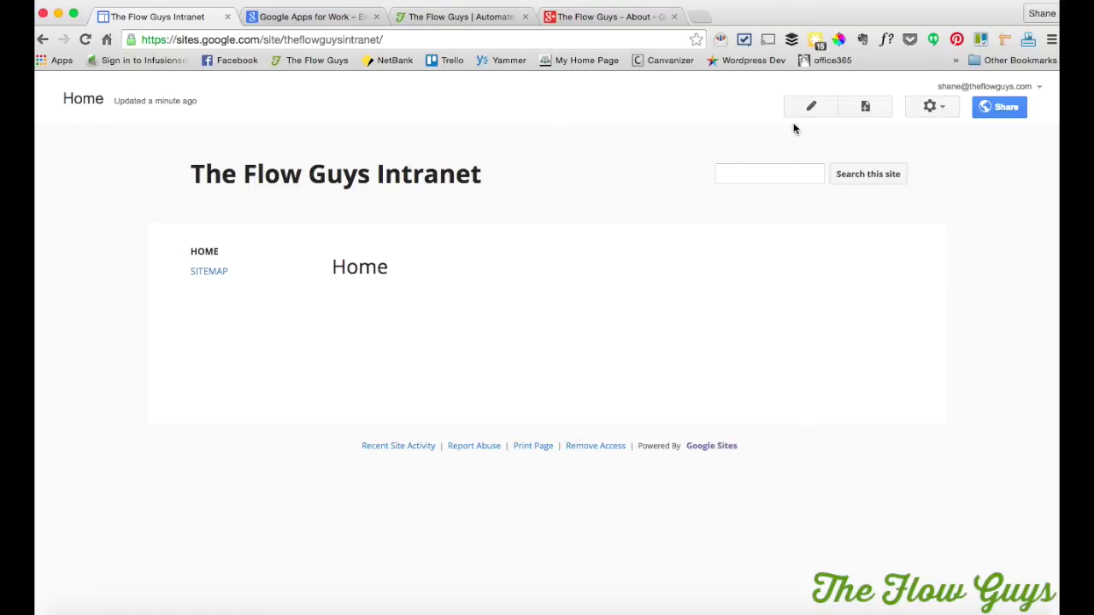
{"action": "left_click", "coordinate": [928, 108]}
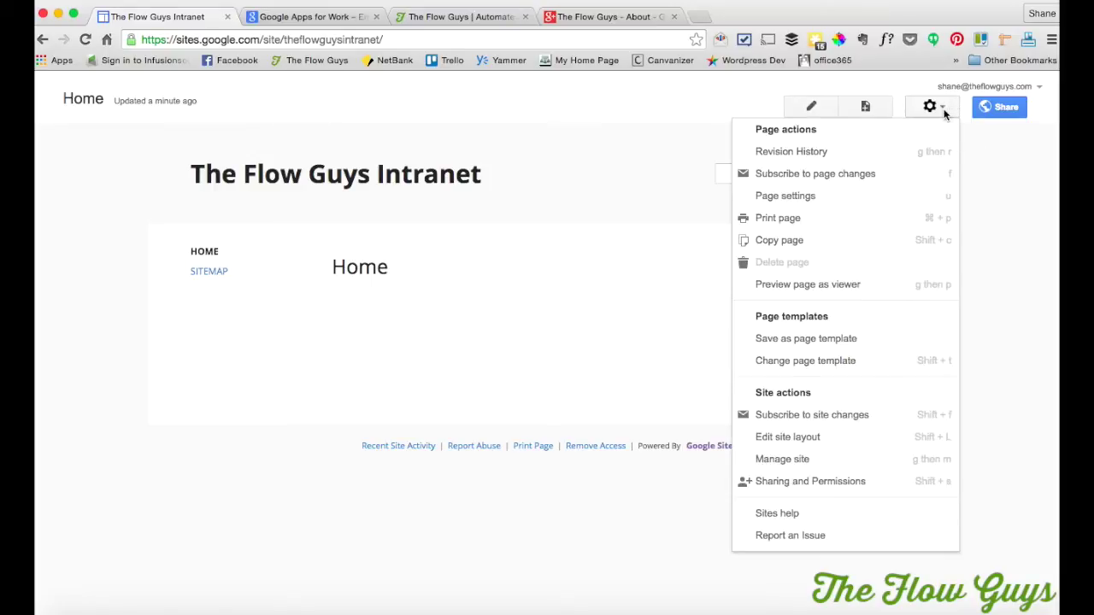
{"action": "left_click", "coordinate": [851, 199]}
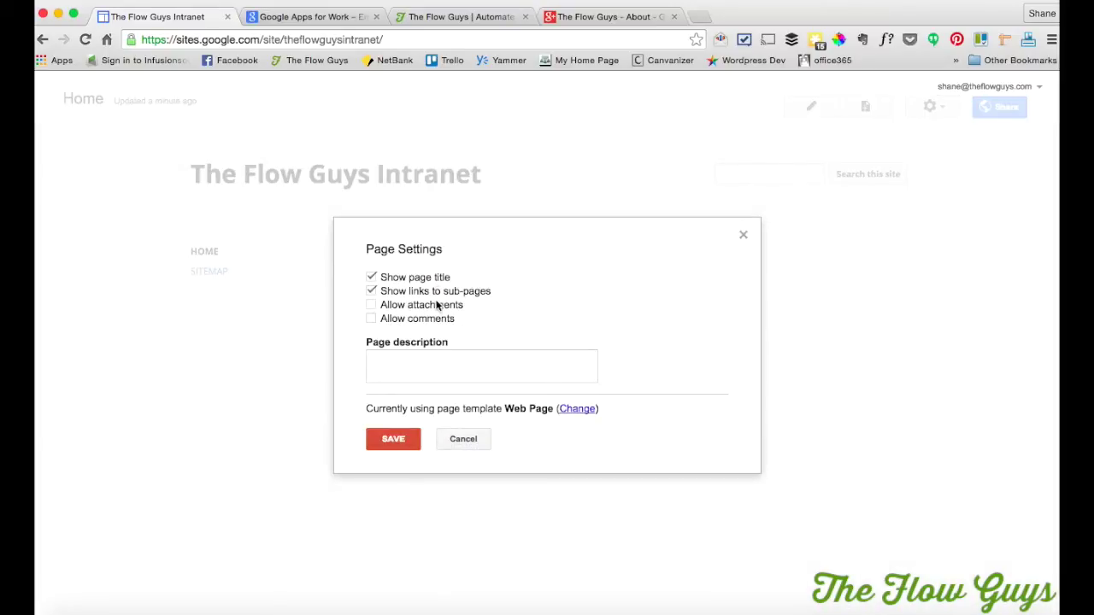
{"action": "left_click", "coordinate": [412, 441]}
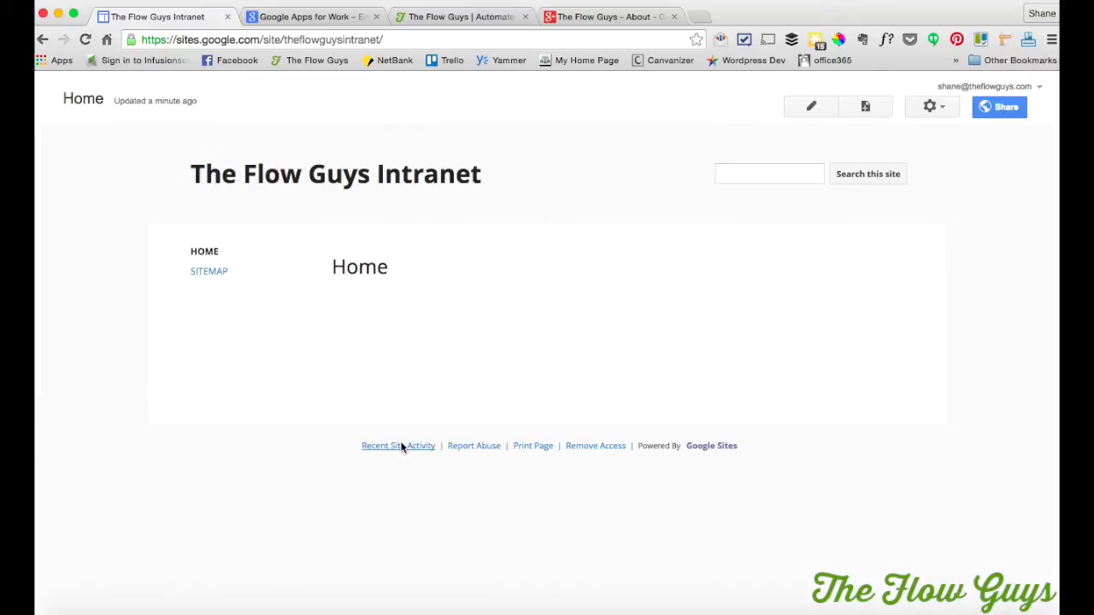
- Open the site layout for editing, view the site header's height, alignment and logo options, and dismiss them without changes
{"action": "left_click", "coordinate": [932, 107]}
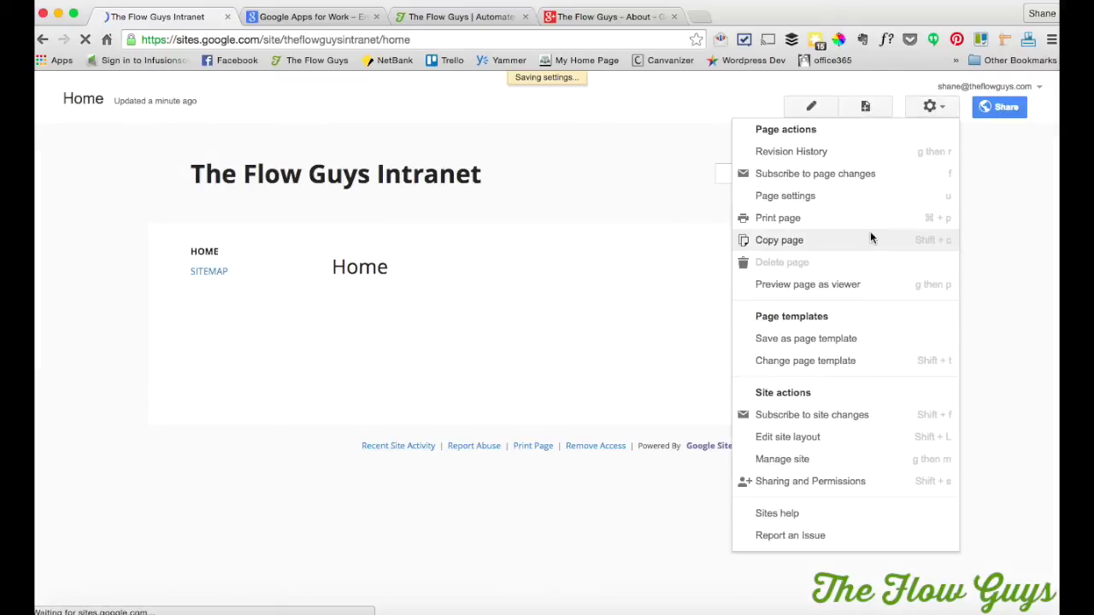
{"action": "left_click", "coordinate": [930, 106]}
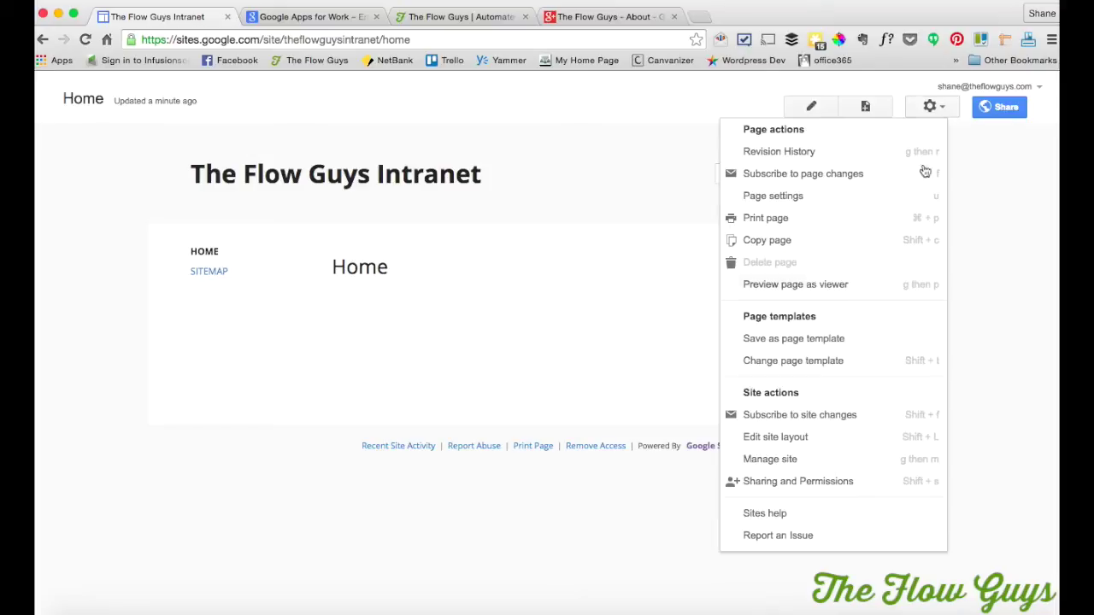
{"action": "left_click", "coordinate": [776, 439]}
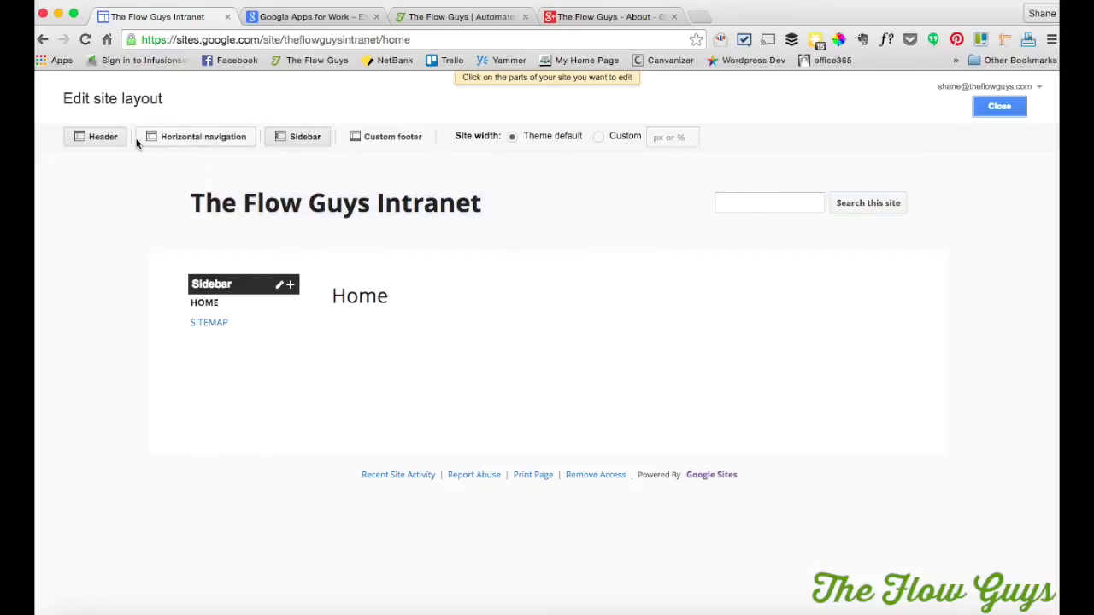
{"action": "left_click", "coordinate": [95, 140]}
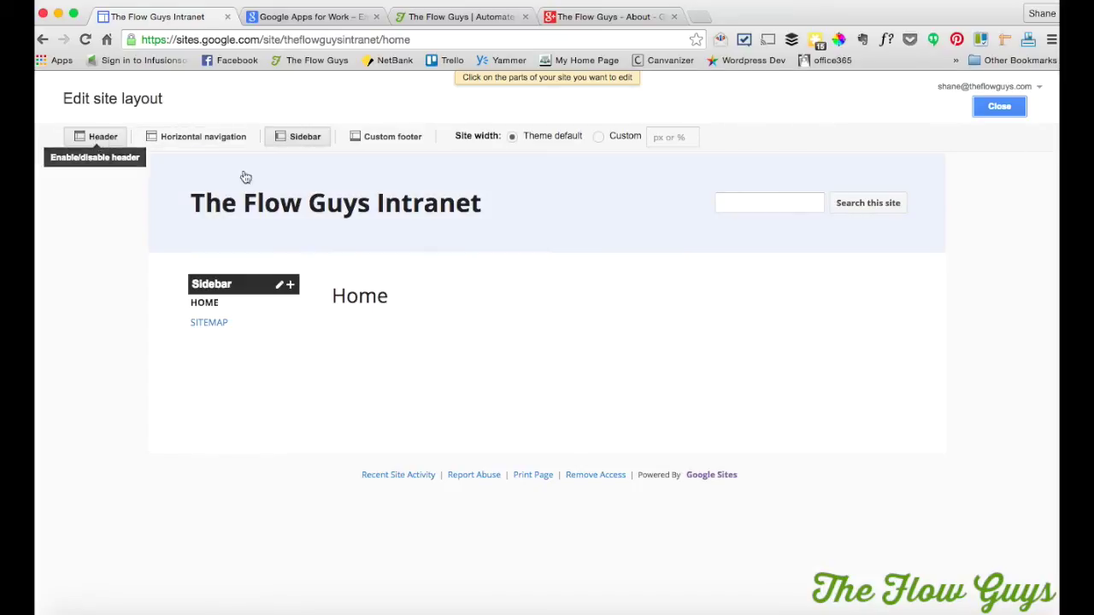
{"action": "left_click", "coordinate": [605, 206]}
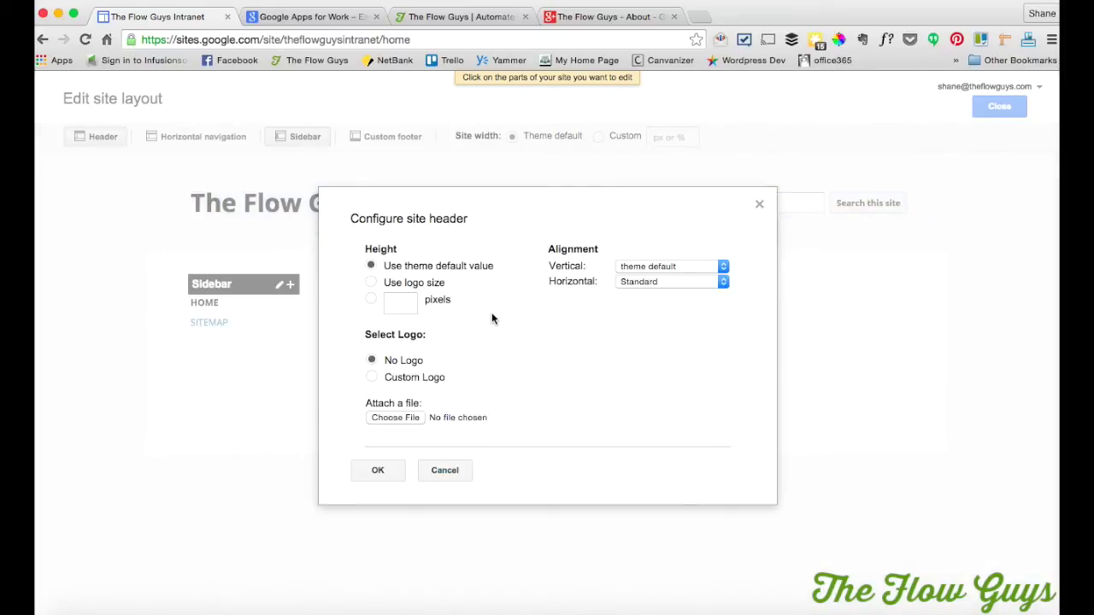
{"action": "left_click", "coordinate": [444, 475]}
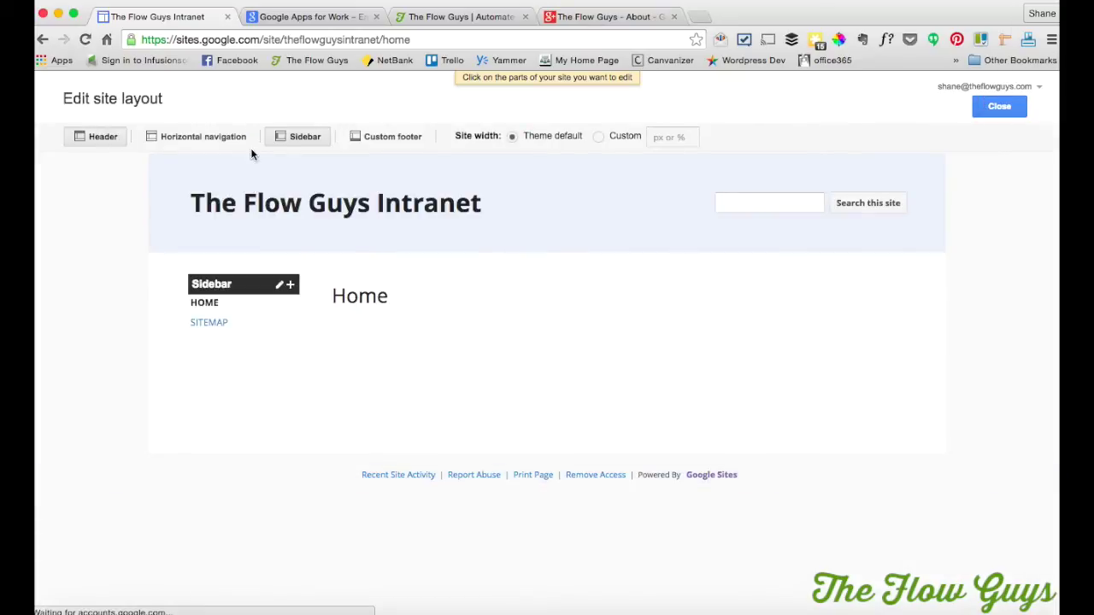
- Add the image The Flow Guys1.png as the site header's custom logo and save the header configuration
{"action": "left_click", "coordinate": [572, 221]}
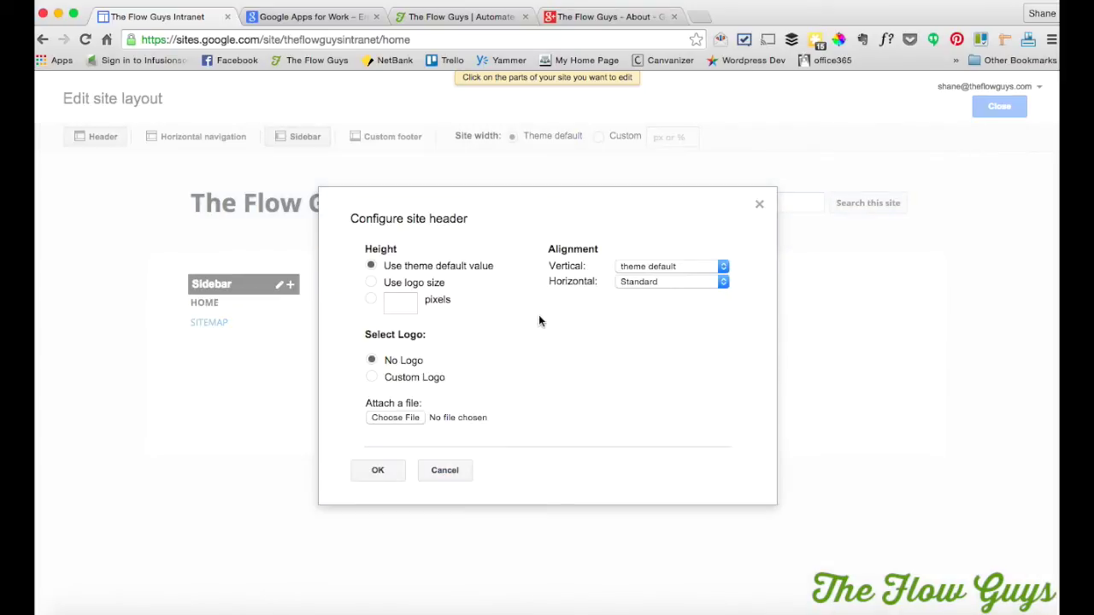
{"action": "left_click", "coordinate": [402, 417]}
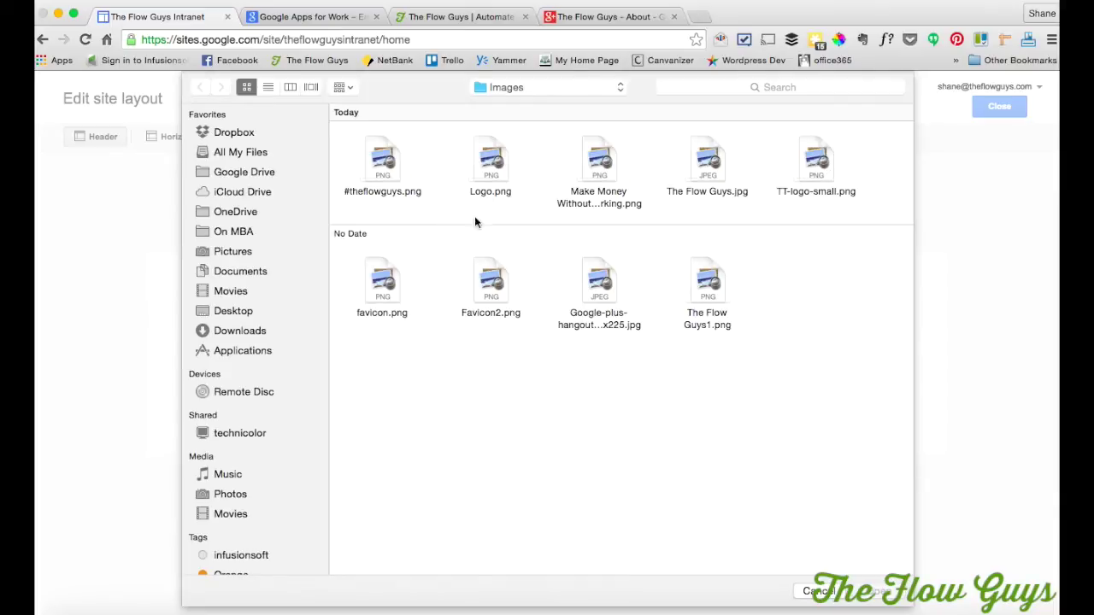
{"action": "double_click", "coordinate": [709, 301]}
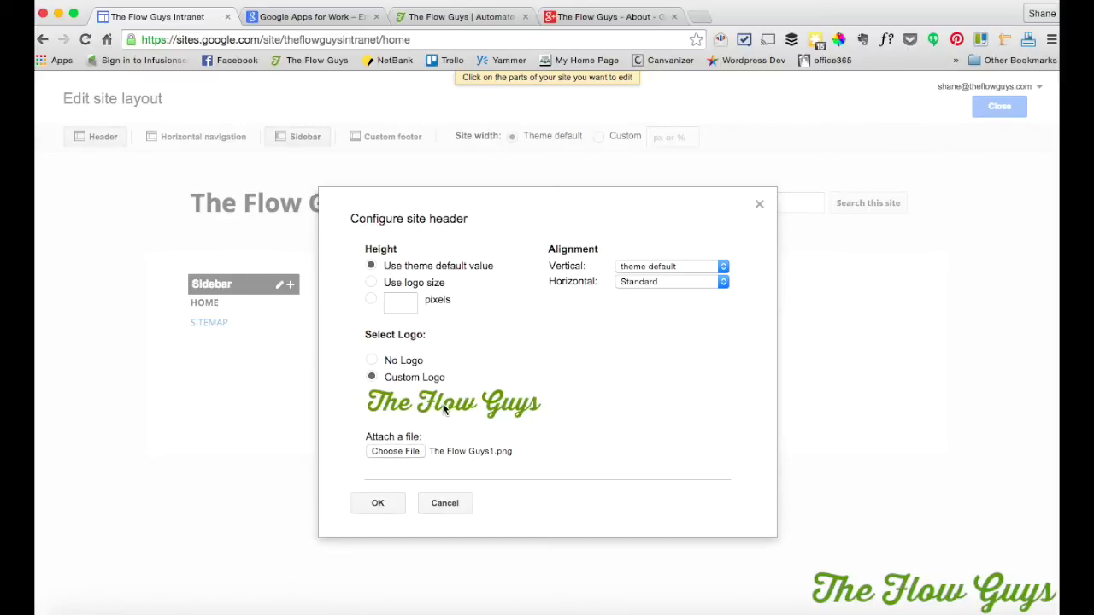
{"action": "left_click", "coordinate": [377, 504]}
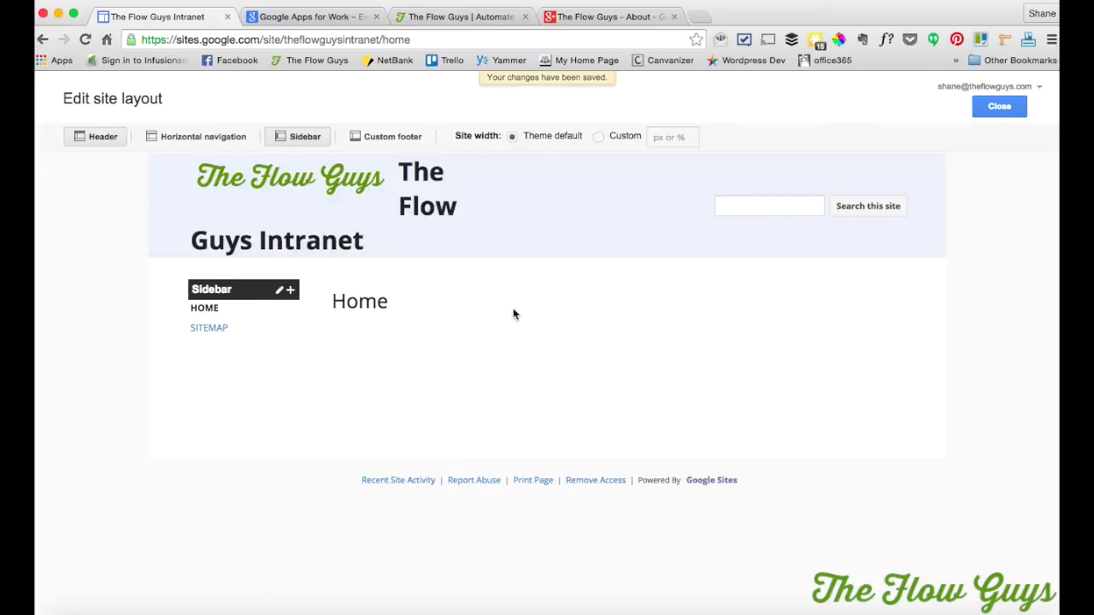
- Set the site header's height to use the logo size with theme default vertical alignment, save it, and recheck the header configuration
{"action": "left_click", "coordinate": [550, 227]}
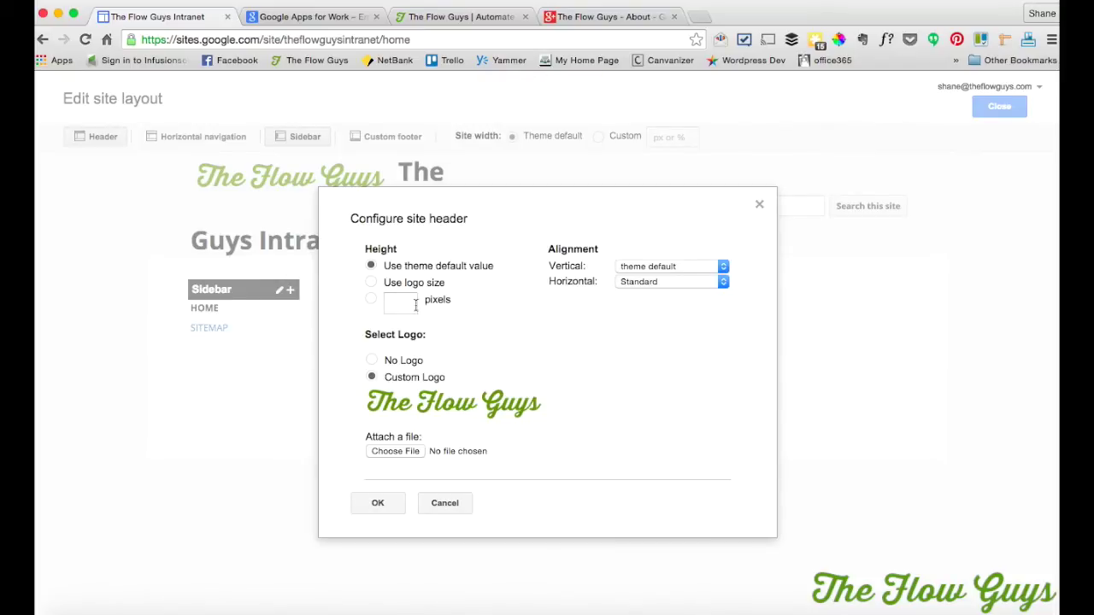
{"action": "left_click", "coordinate": [371, 282]}
{"action": "left_click", "coordinate": [723, 271]}
{"action": "left_click", "coordinate": [723, 268]}
{"action": "left_click", "coordinate": [366, 512]}
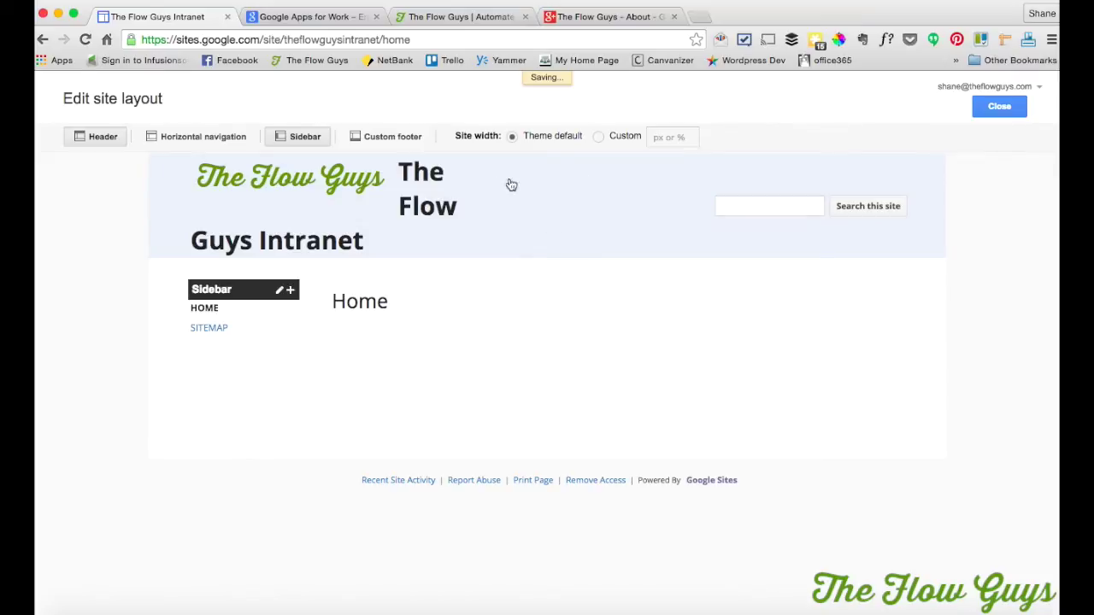
{"action": "left_click", "coordinate": [460, 208]}
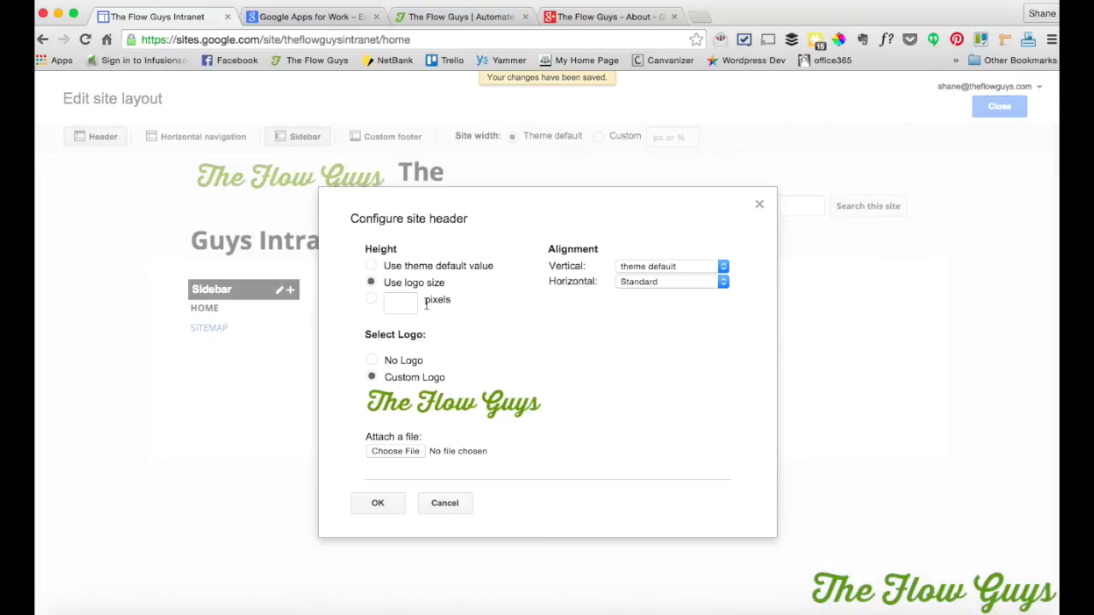
{"action": "left_click", "coordinate": [378, 504]}
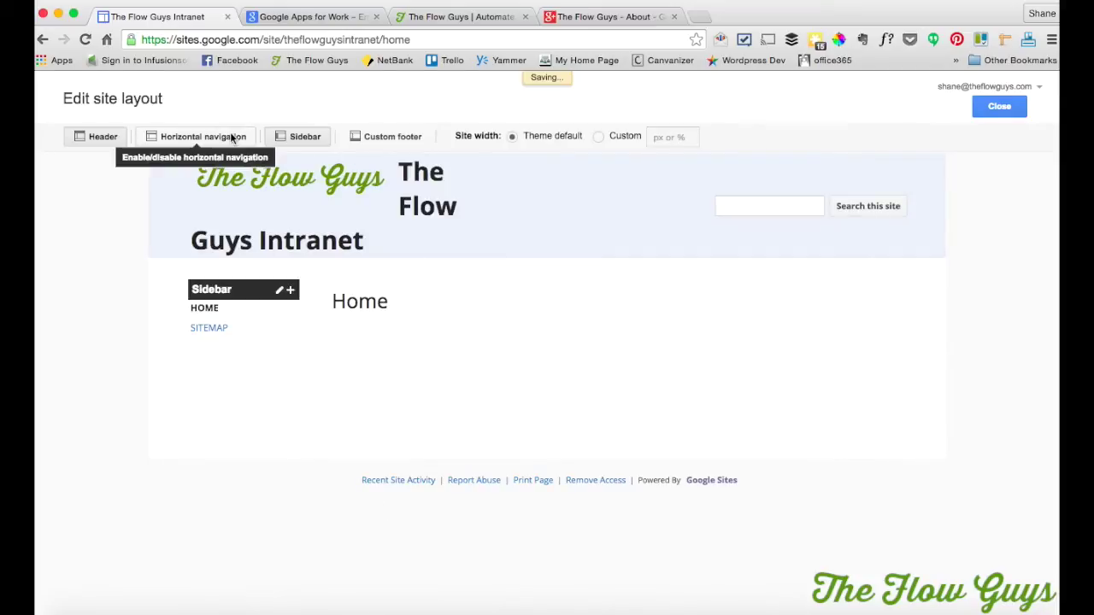
{"action": "mouse_move", "coordinate": [244, 311]}
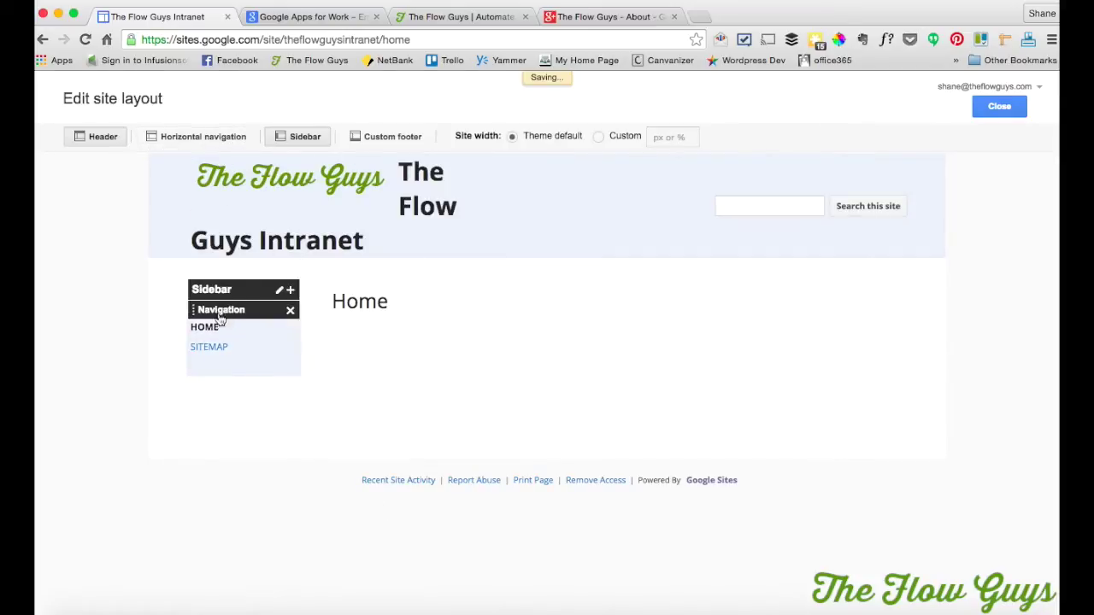
{"action": "left_click", "coordinate": [290, 313]}
- Set the header height to the theme default value with No Logo, save, and close the site layout editor
{"action": "left_click", "coordinate": [429, 179]}
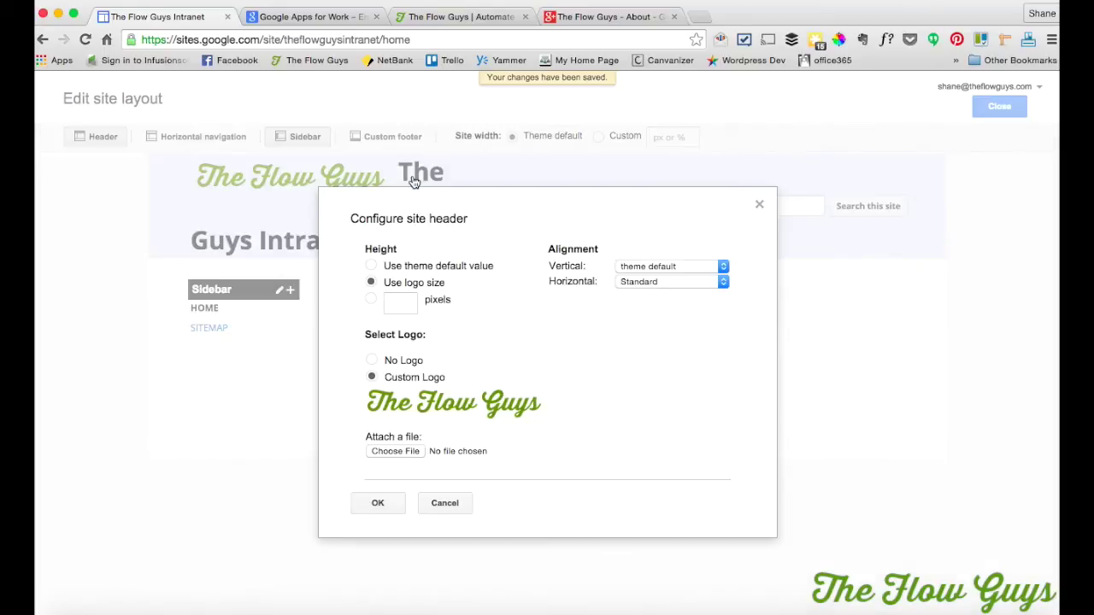
{"action": "left_click", "coordinate": [372, 266]}
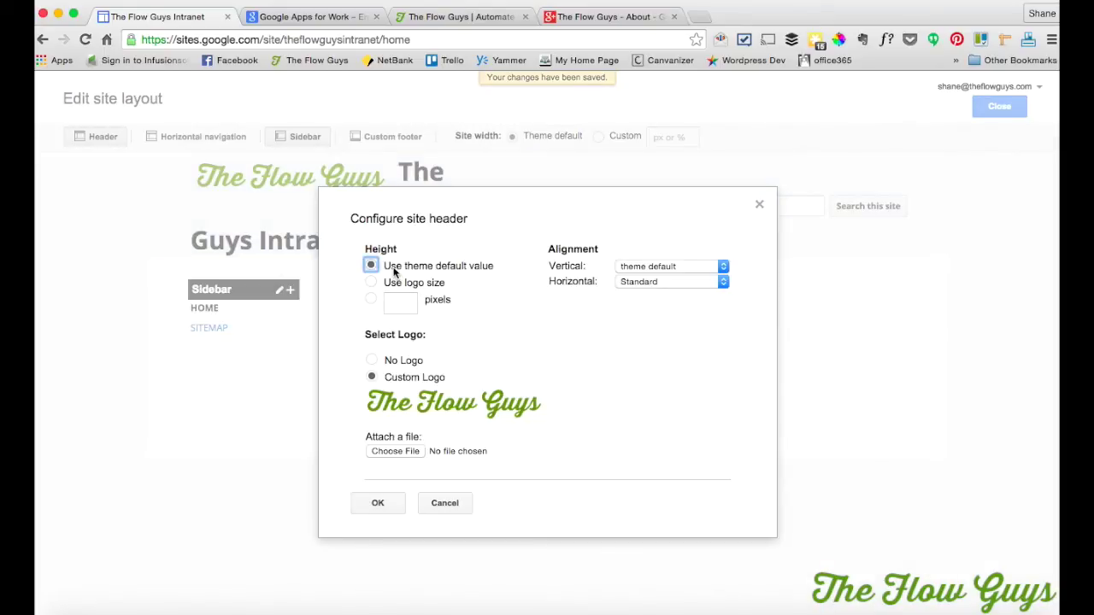
{"action": "left_click", "coordinate": [372, 361]}
{"action": "left_click", "coordinate": [378, 503]}
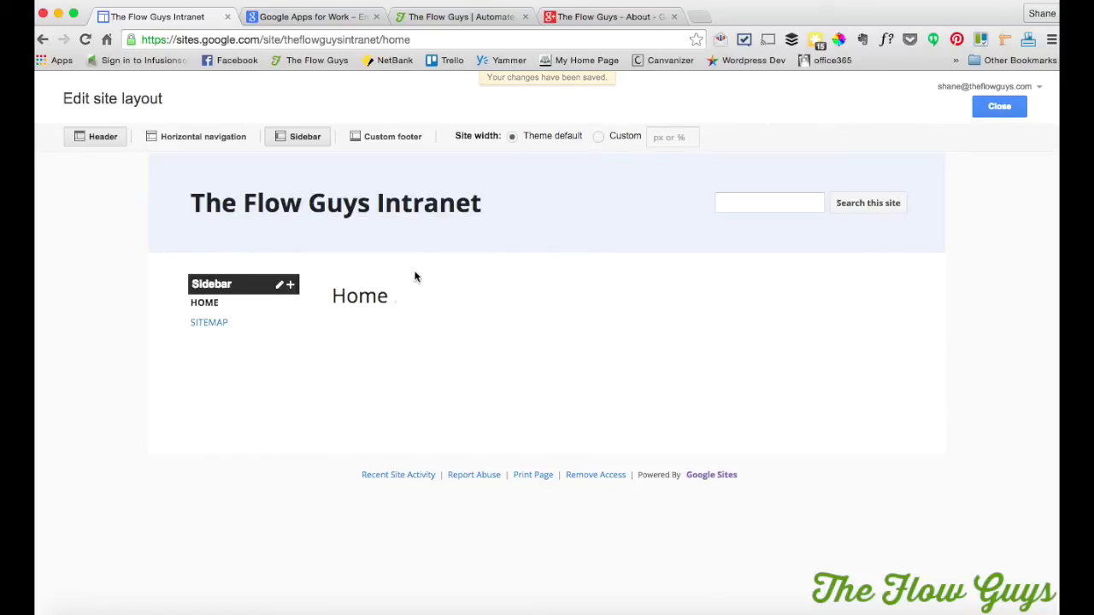
{"action": "left_click", "coordinate": [999, 107]}
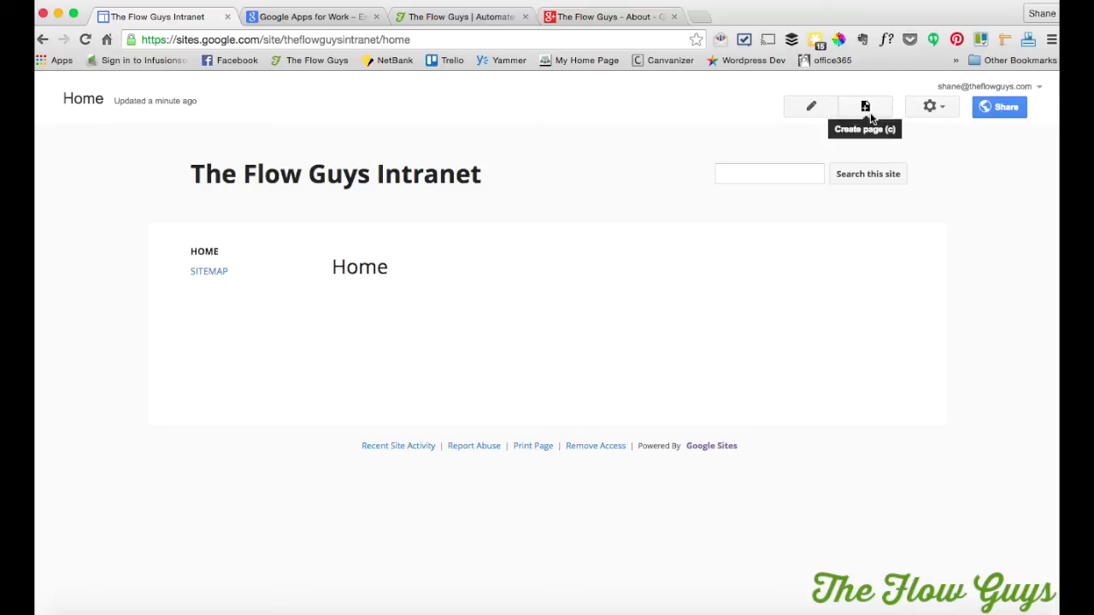
- Revisit the header configuration in the site layout, cancel it without changes, and return to the Home page
{"action": "left_click", "coordinate": [932, 106]}
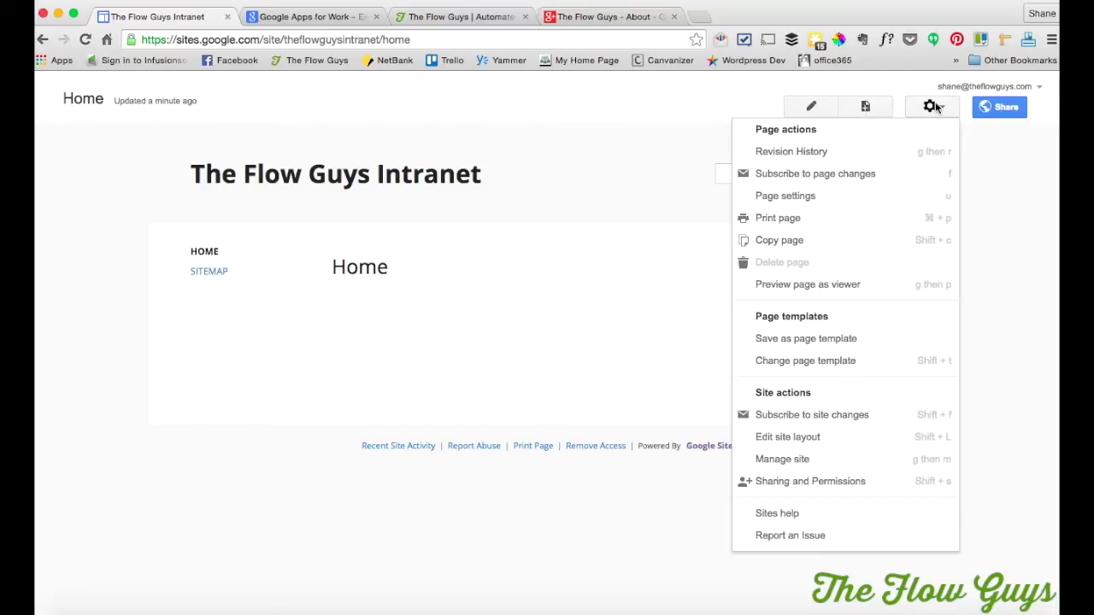
{"action": "left_click", "coordinate": [788, 439]}
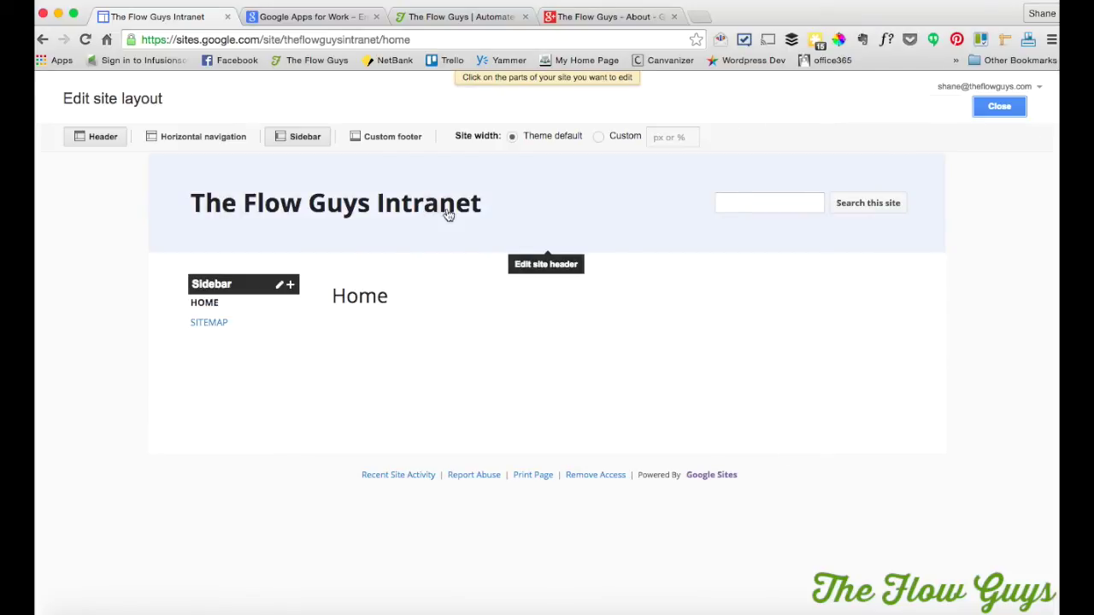
{"action": "left_click", "coordinate": [533, 214]}
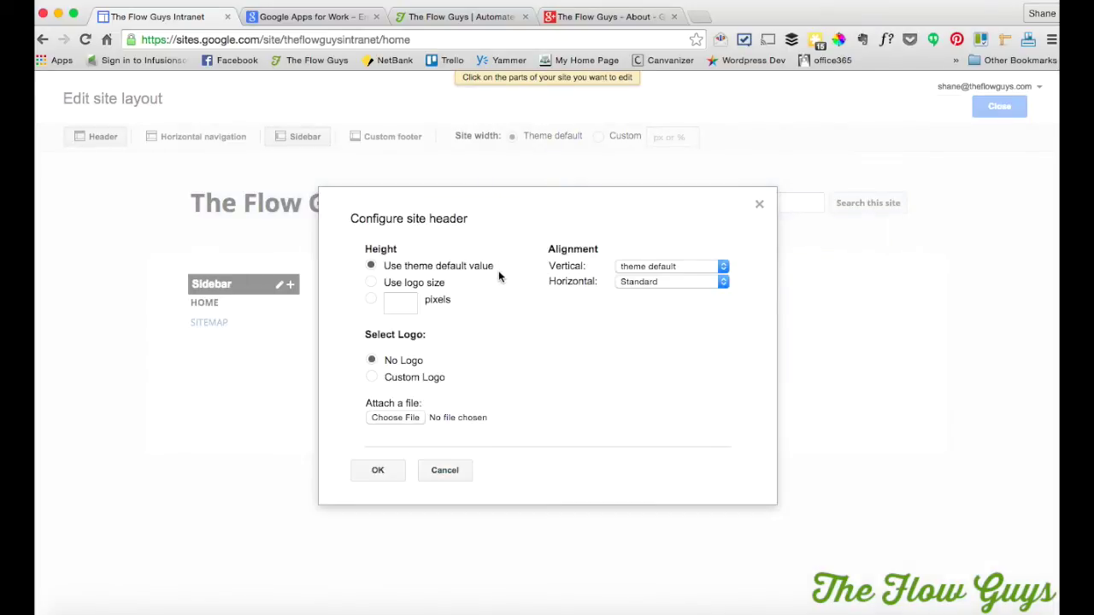
{"action": "left_click", "coordinate": [438, 471]}
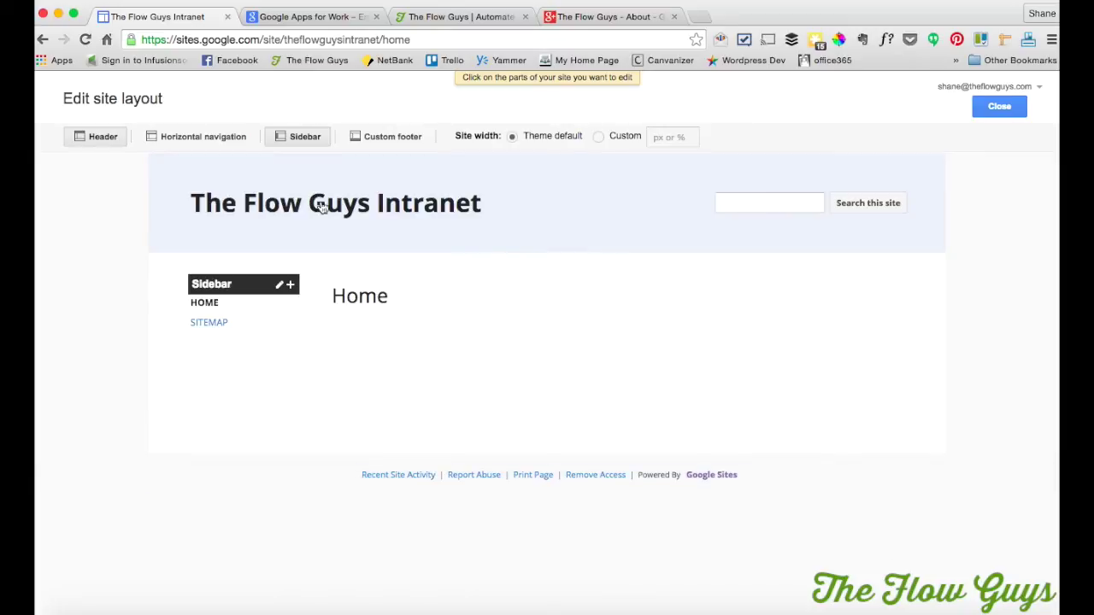
{"action": "left_click", "coordinate": [993, 106]}
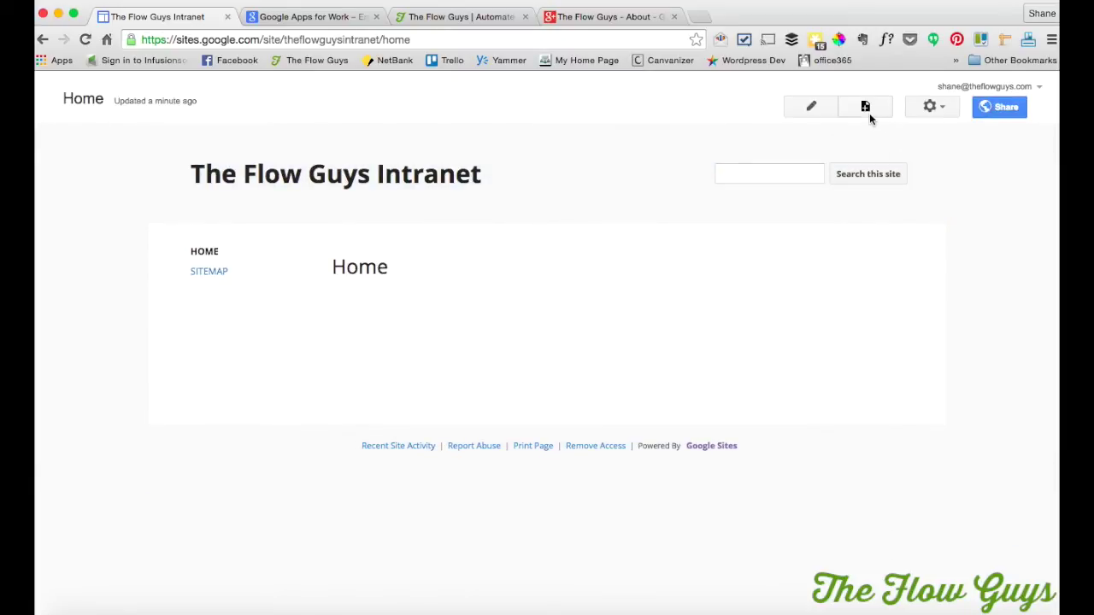
- Create a new page named Policies under Home, using the Web Page template
{"action": "left_click", "coordinate": [868, 113]}
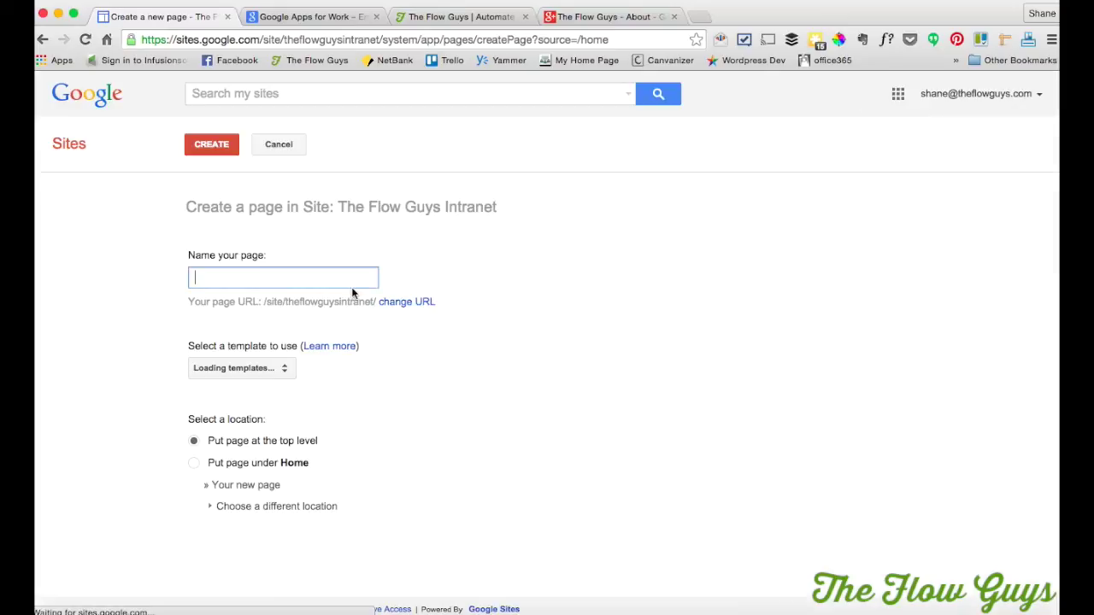
{"action": "left_click", "coordinate": [298, 138]}
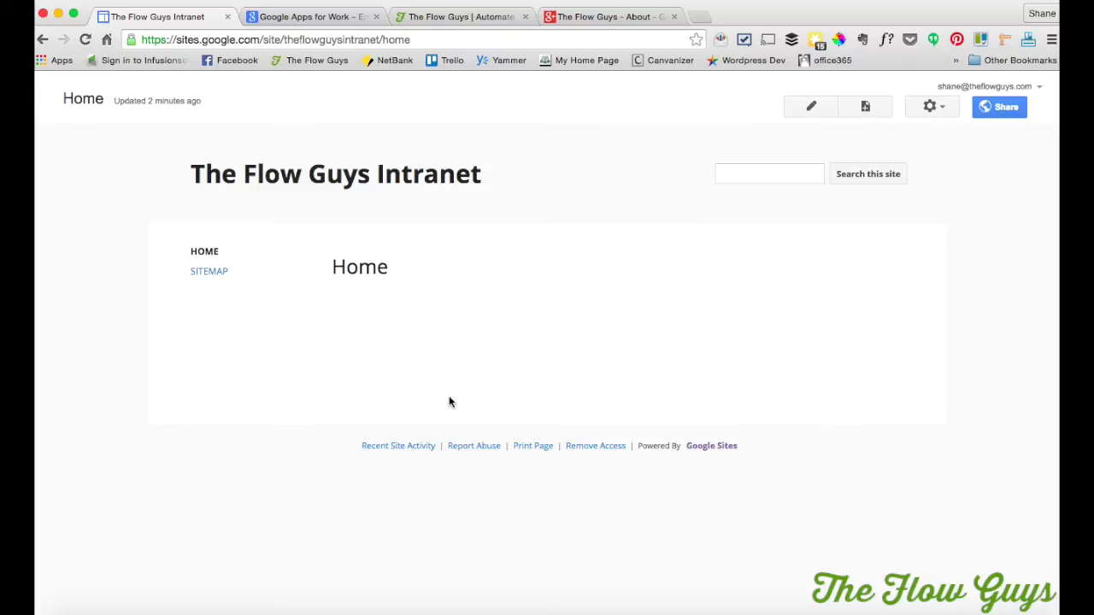
{"action": "left_click", "coordinate": [865, 107]}
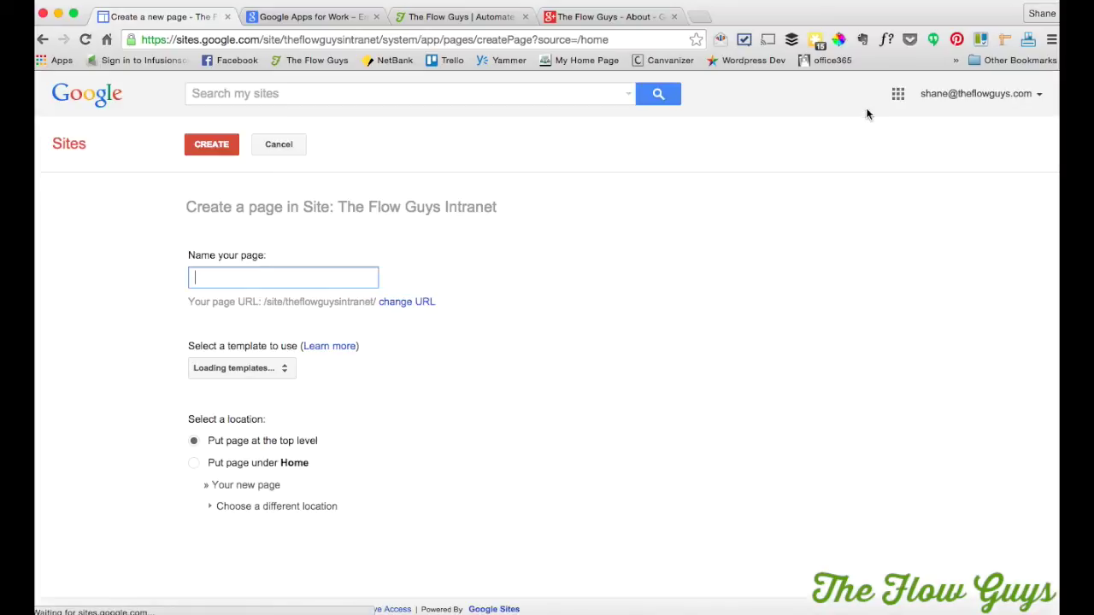
{"action": "type", "text": "Po"}
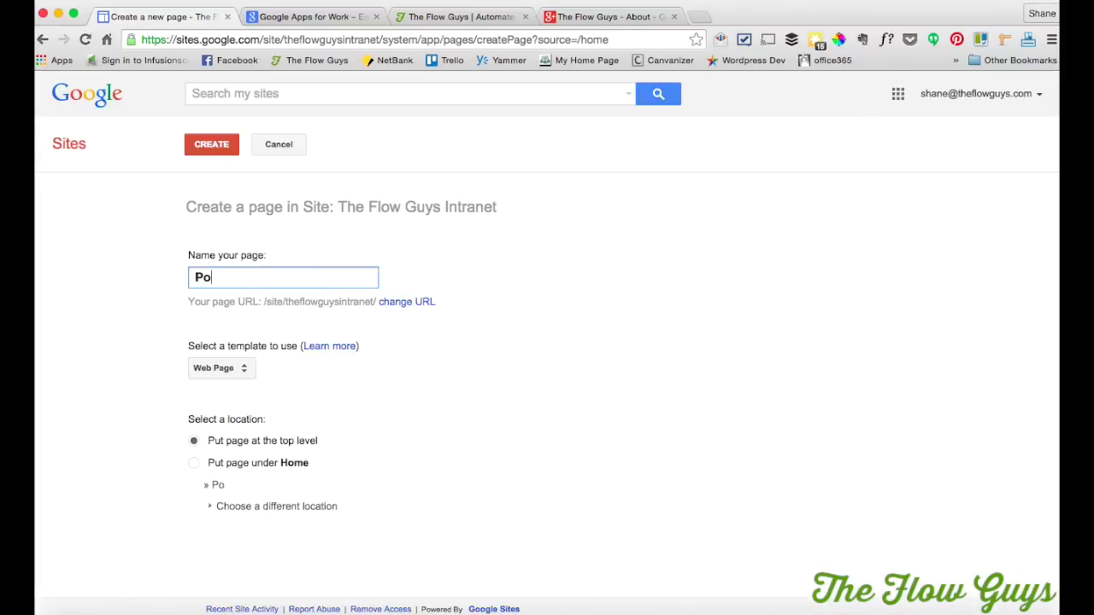
{"action": "type", "text": "licies"}
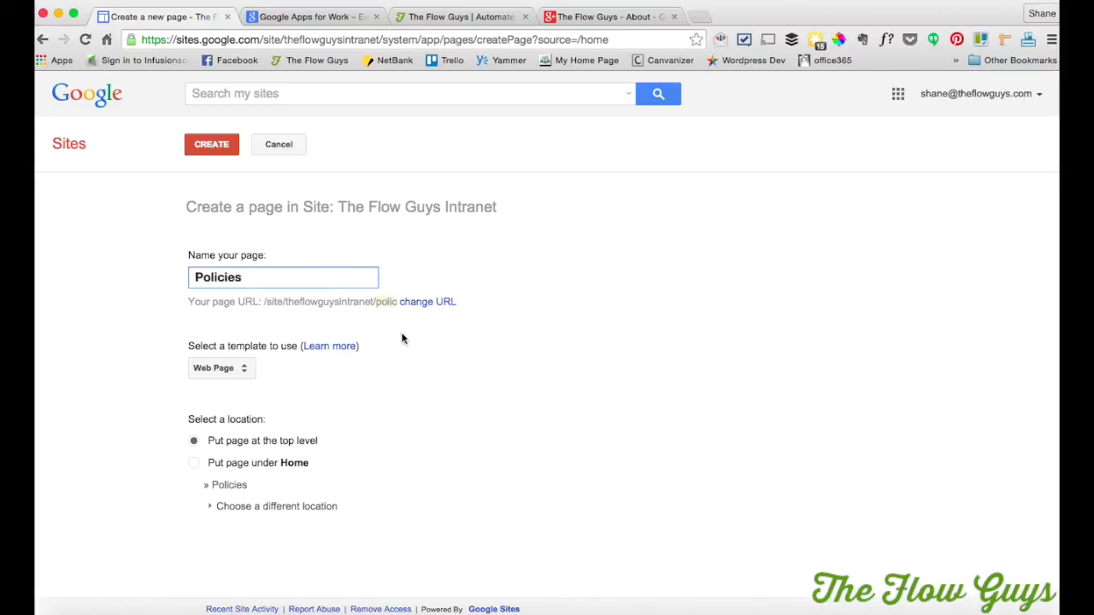
{"action": "left_click", "coordinate": [194, 463]}
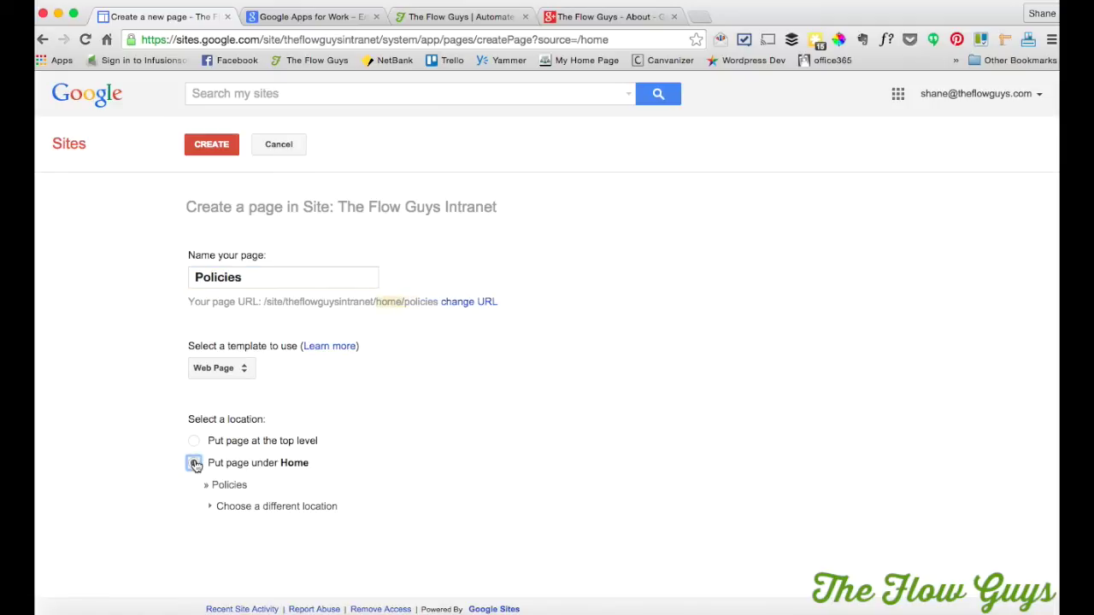
{"action": "left_click", "coordinate": [233, 369]}
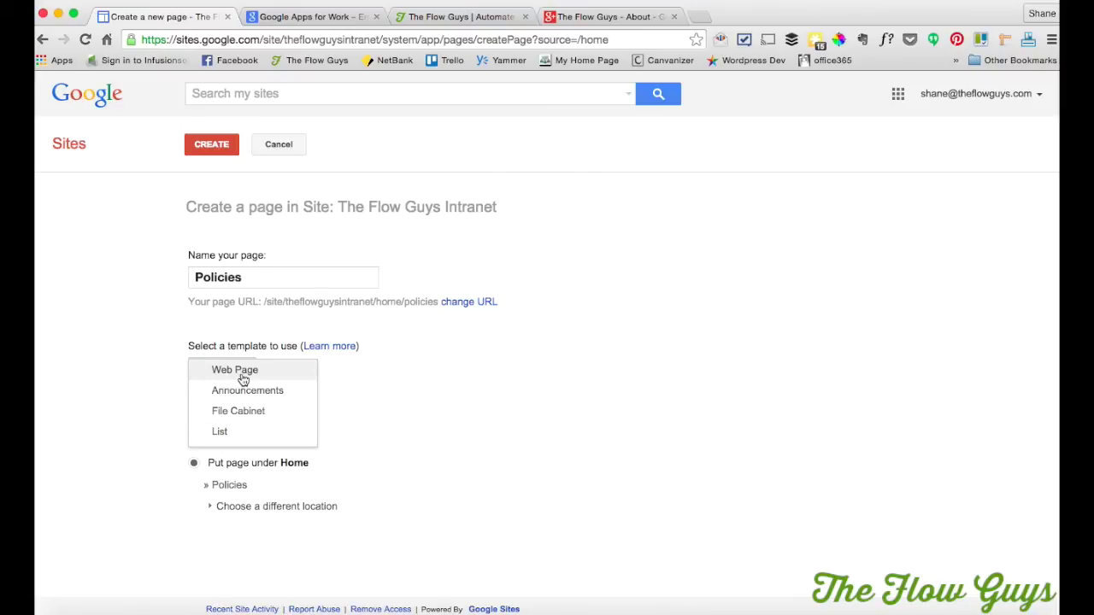
{"action": "left_click", "coordinate": [243, 376]}
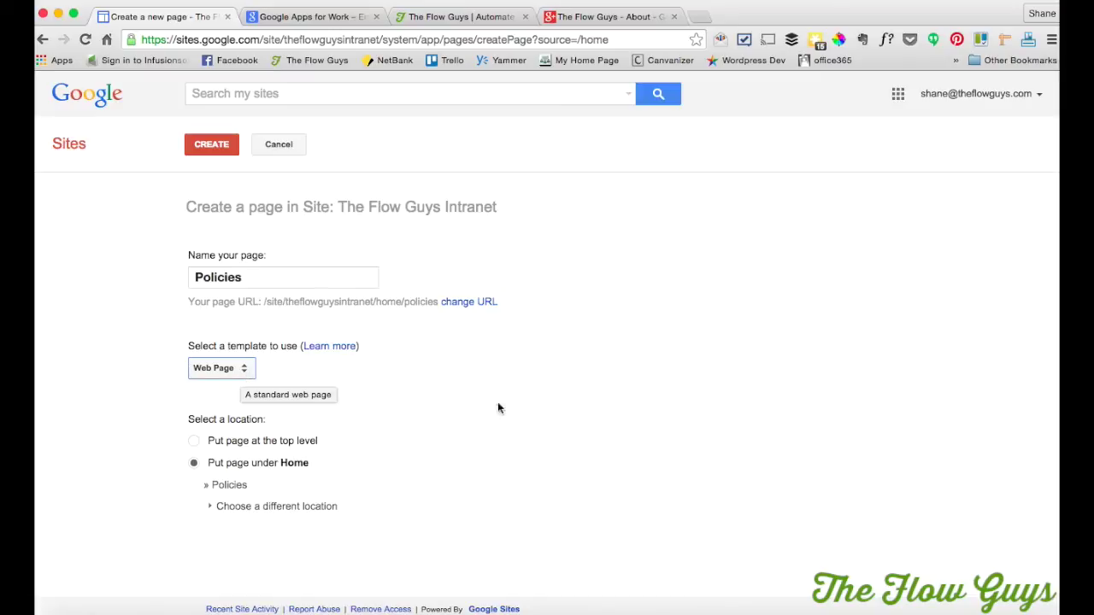
{"action": "left_click", "coordinate": [208, 154]}
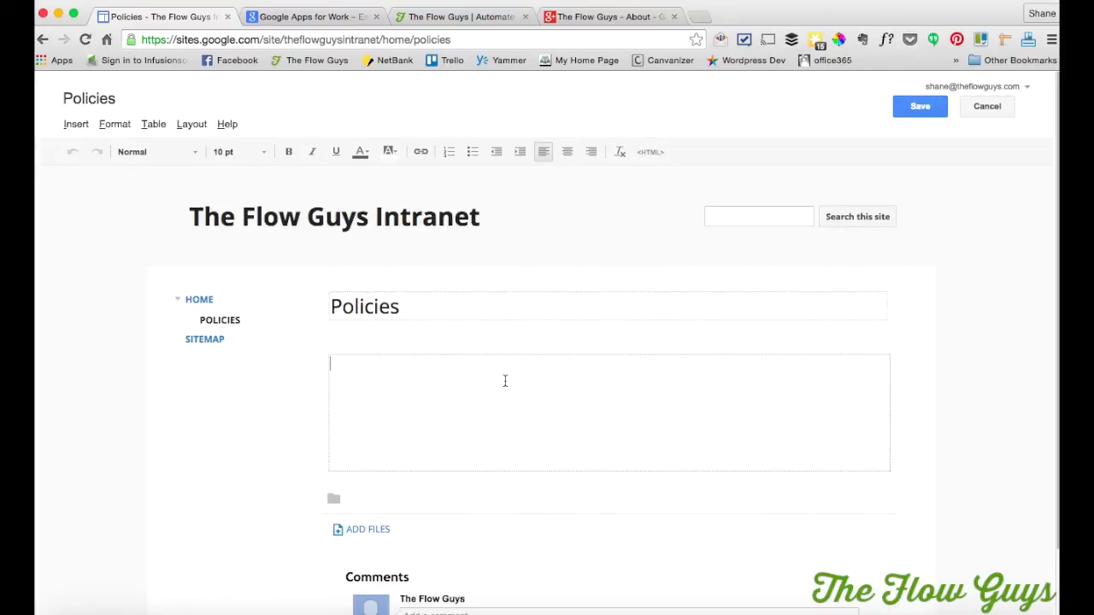
- Add the body text "Here we can add our policies." to the Policies page and save the page
{"action": "type", "text": "Here we c"}
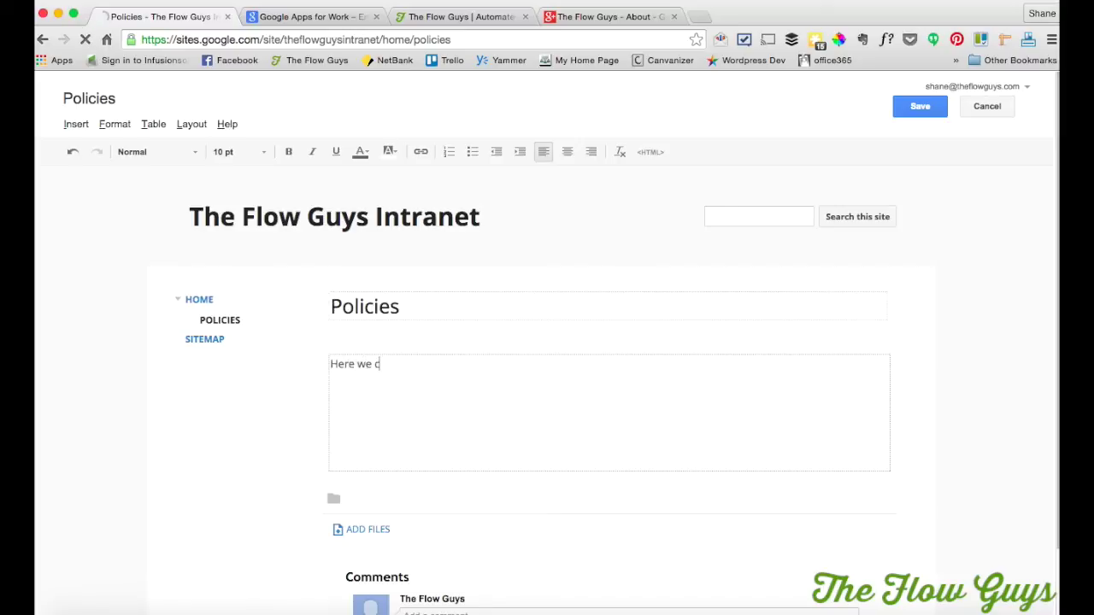
{"action": "type", "text": "an add our po"}
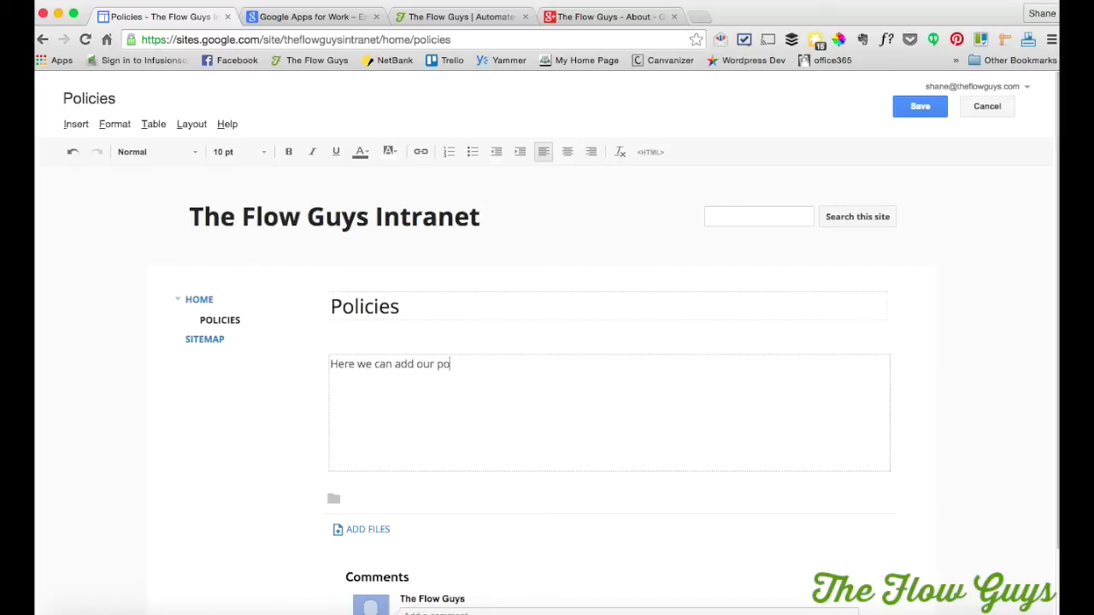
{"action": "type", "text": "licies."}
{"action": "scroll", "coordinate": [688, 378], "scroll_direction": "down", "scroll_amount": 2}
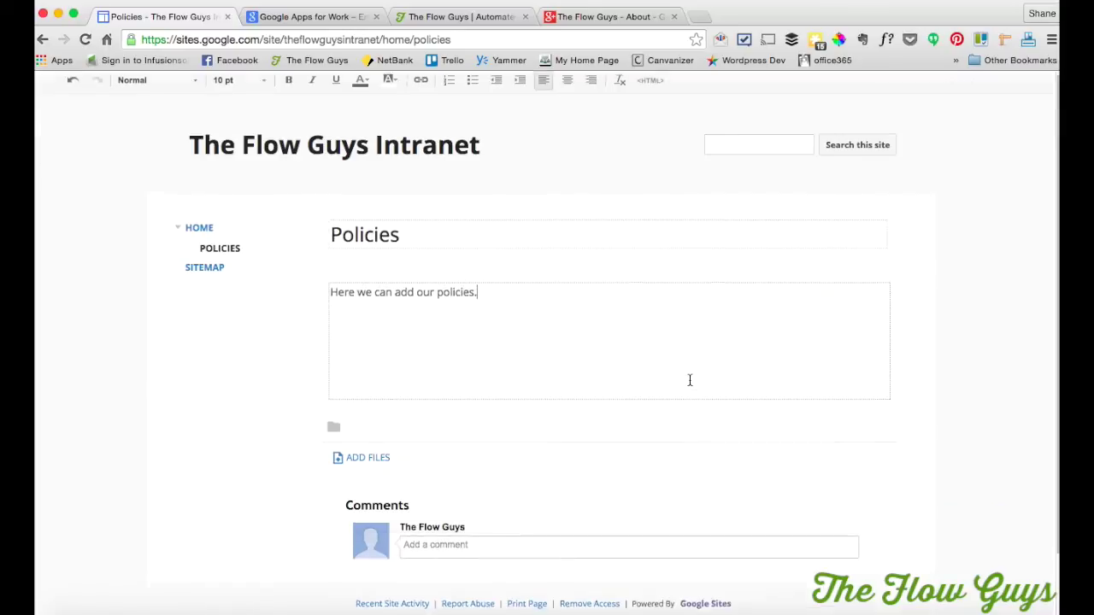
{"action": "scroll", "coordinate": [689, 378], "scroll_direction": "up", "scroll_amount": 2}
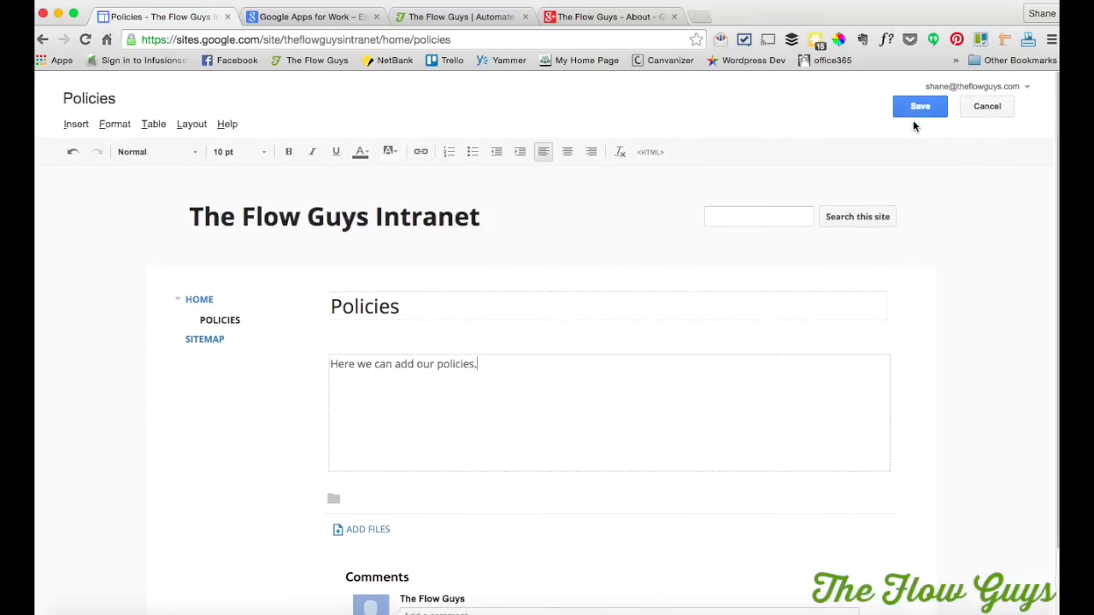
{"action": "left_click", "coordinate": [920, 107]}
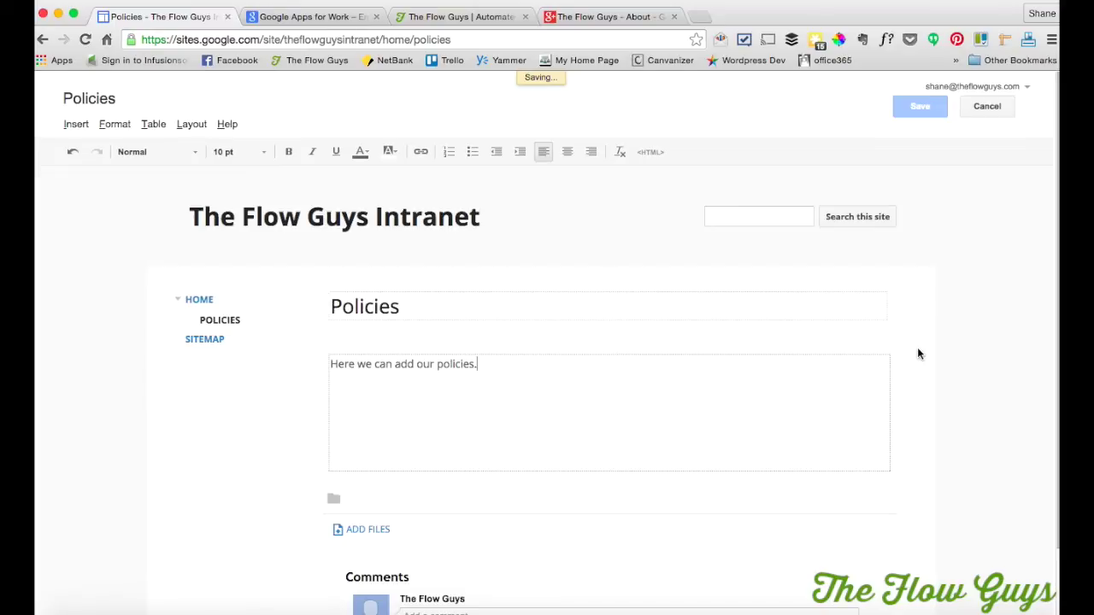
{"action": "scroll", "coordinate": [900, 318], "scroll_direction": "down", "scroll_amount": 2}
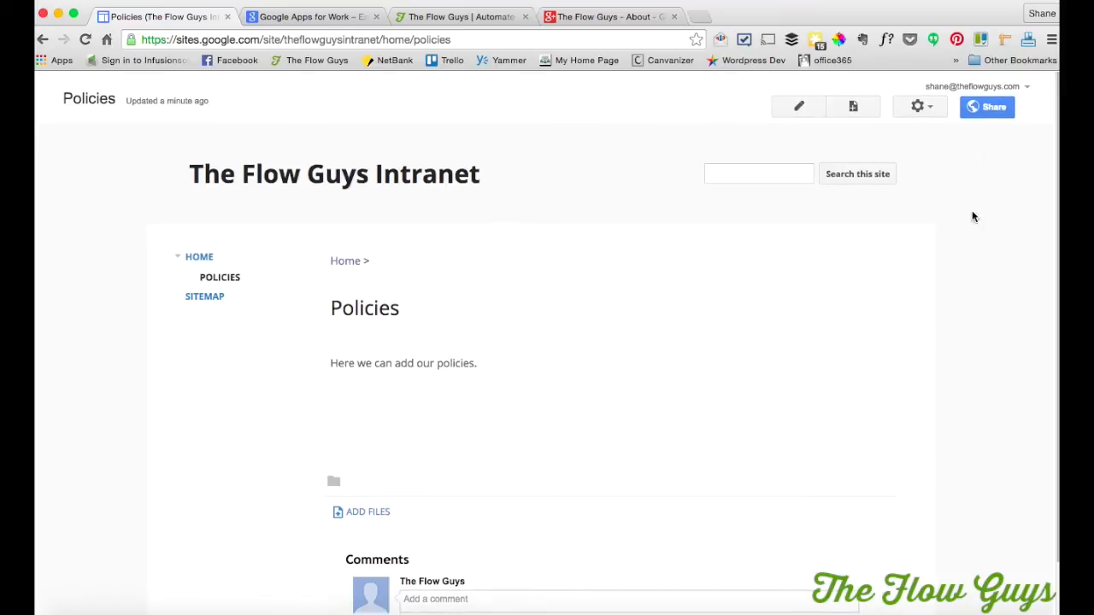
- Disallow comments and attachments in the Policies page's settings and save them
{"action": "left_click", "coordinate": [927, 111]}
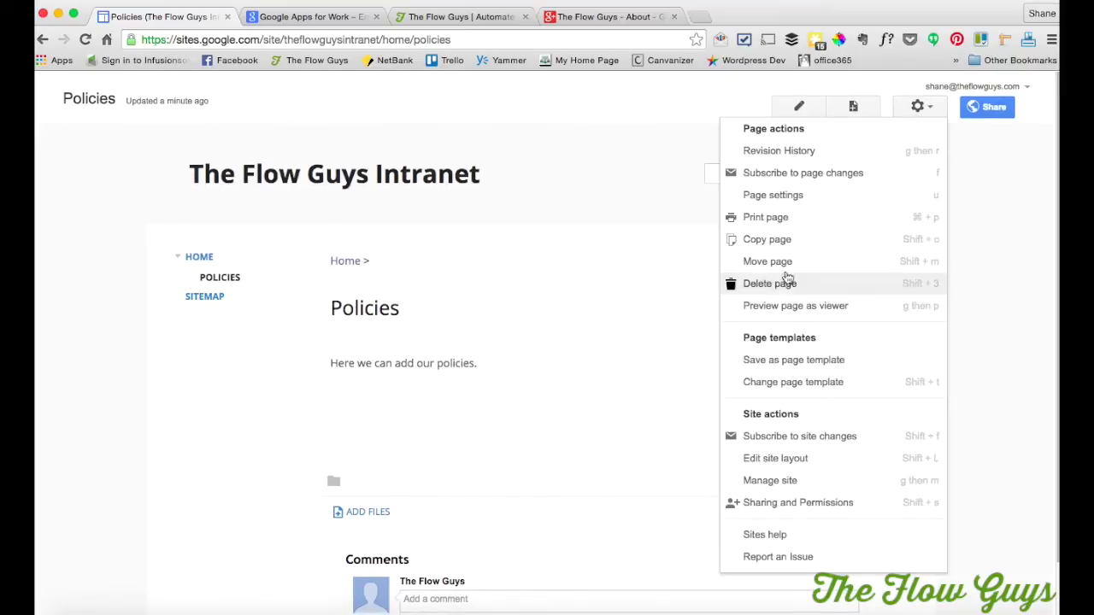
{"action": "left_click", "coordinate": [816, 202]}
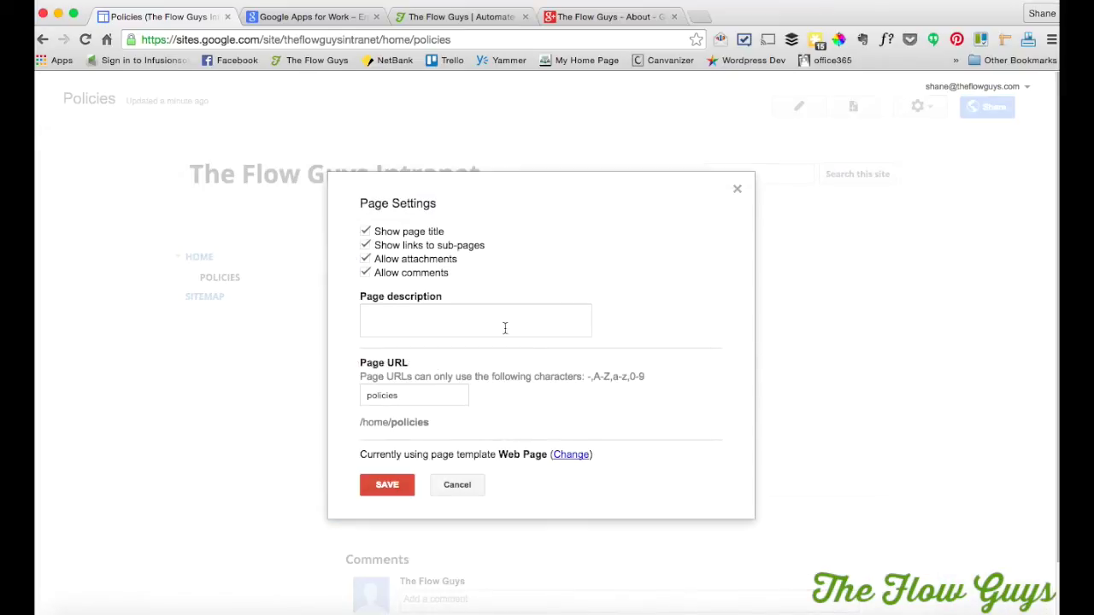
{"action": "left_click", "coordinate": [421, 274]}
{"action": "left_click", "coordinate": [421, 259]}
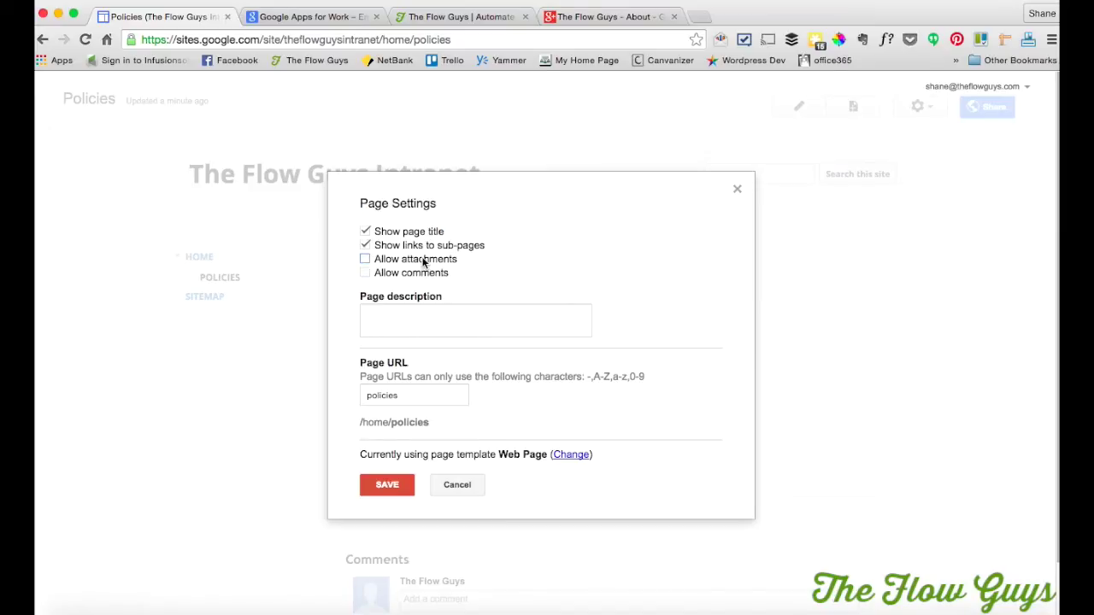
{"action": "left_click", "coordinate": [387, 485]}
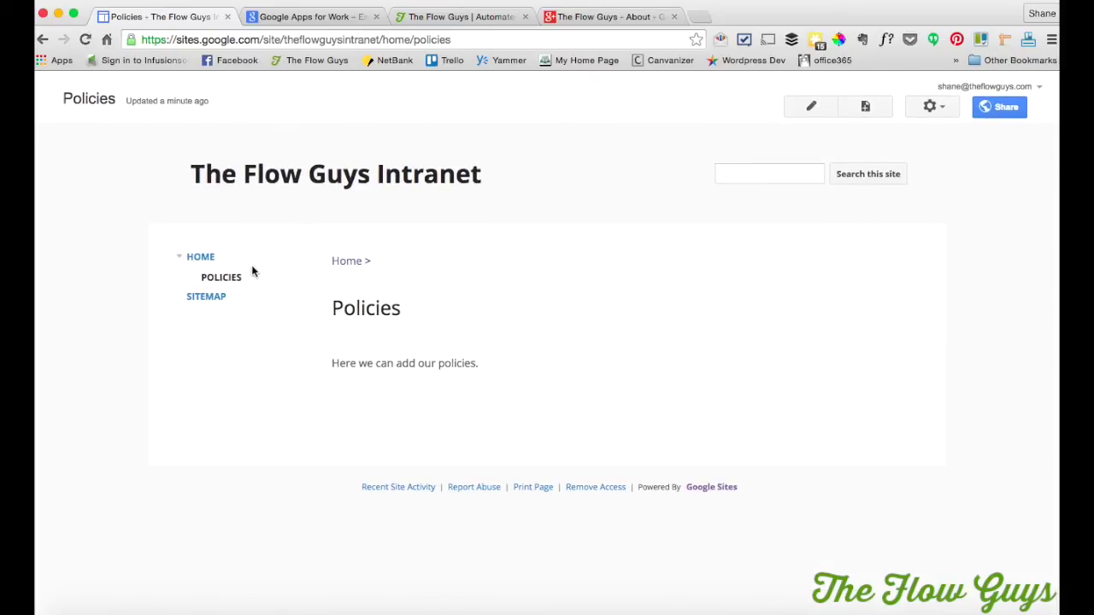
- From the Home page, create a new top-level page named Procedures using the Web Page template
{"action": "left_click", "coordinate": [198, 260]}
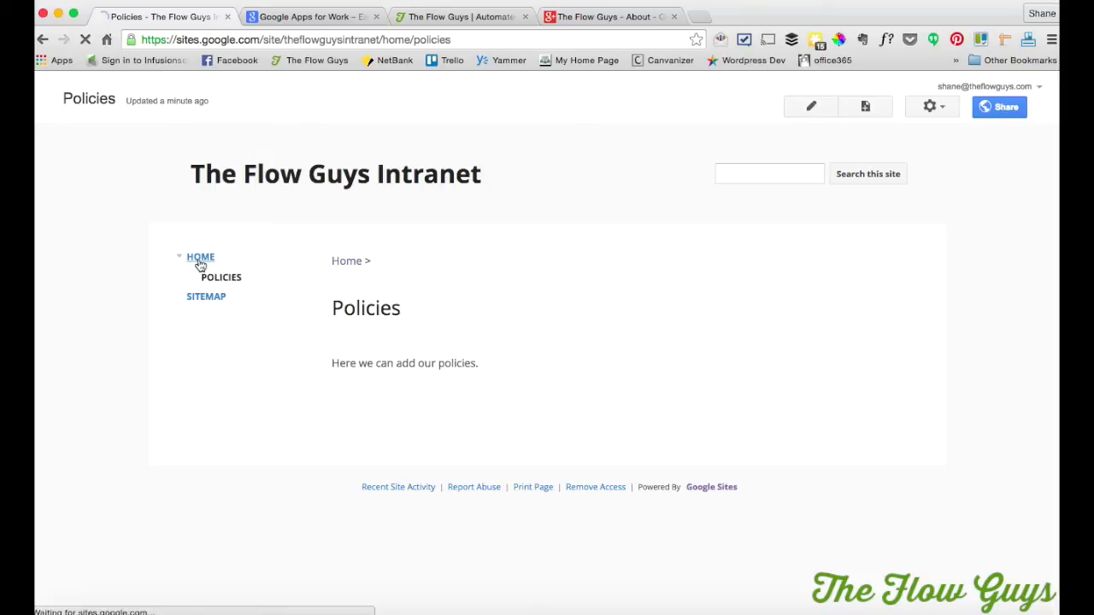
{"action": "left_click", "coordinate": [864, 107]}
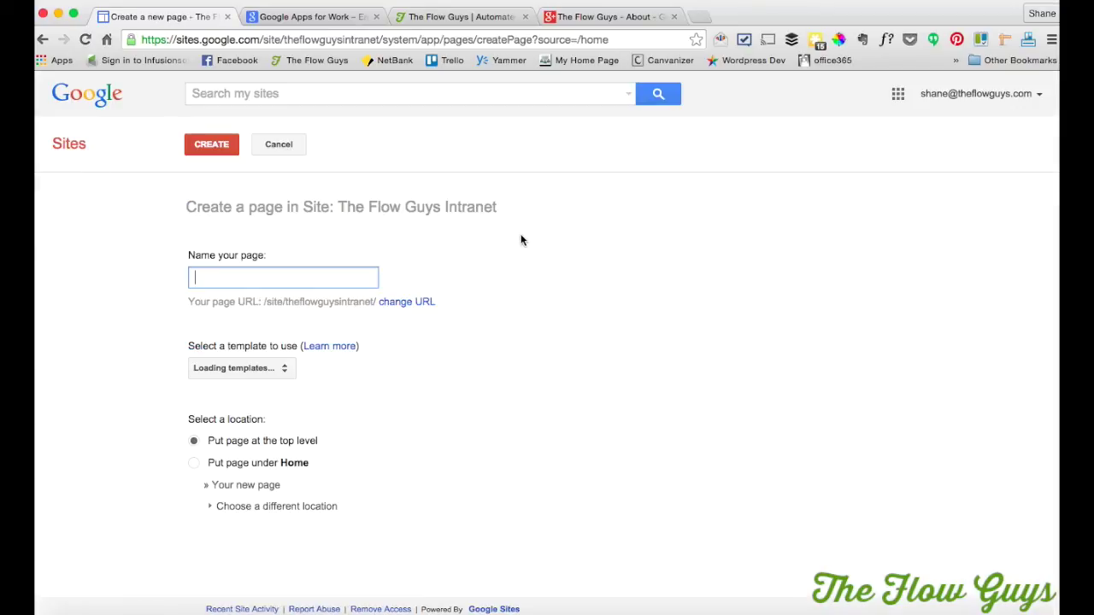
{"action": "type", "text": "Proc"}
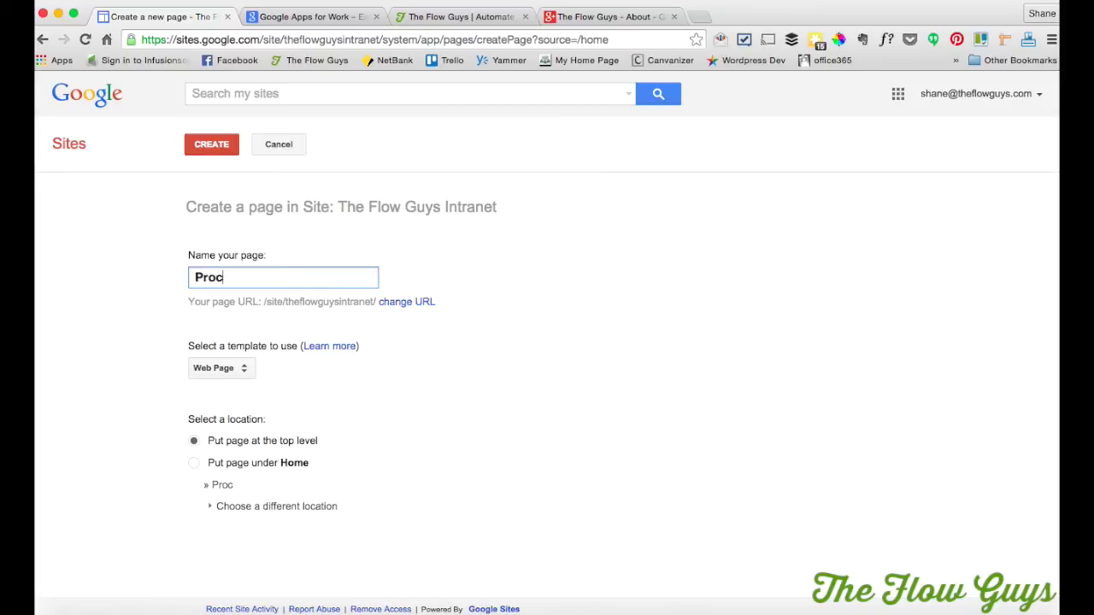
{"action": "type", "text": "edures"}
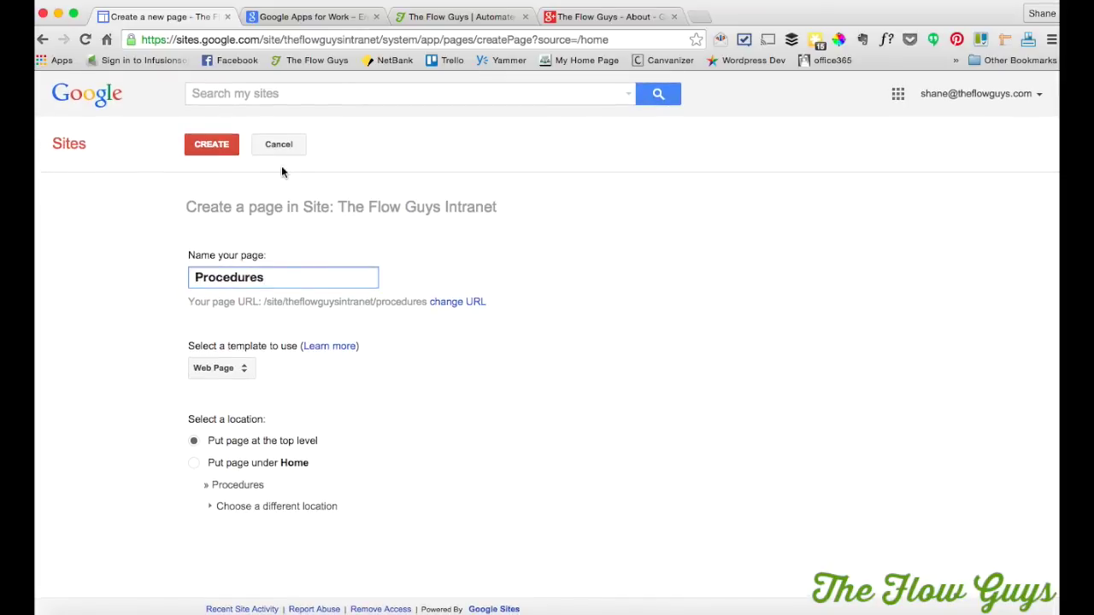
{"action": "left_click", "coordinate": [223, 147]}
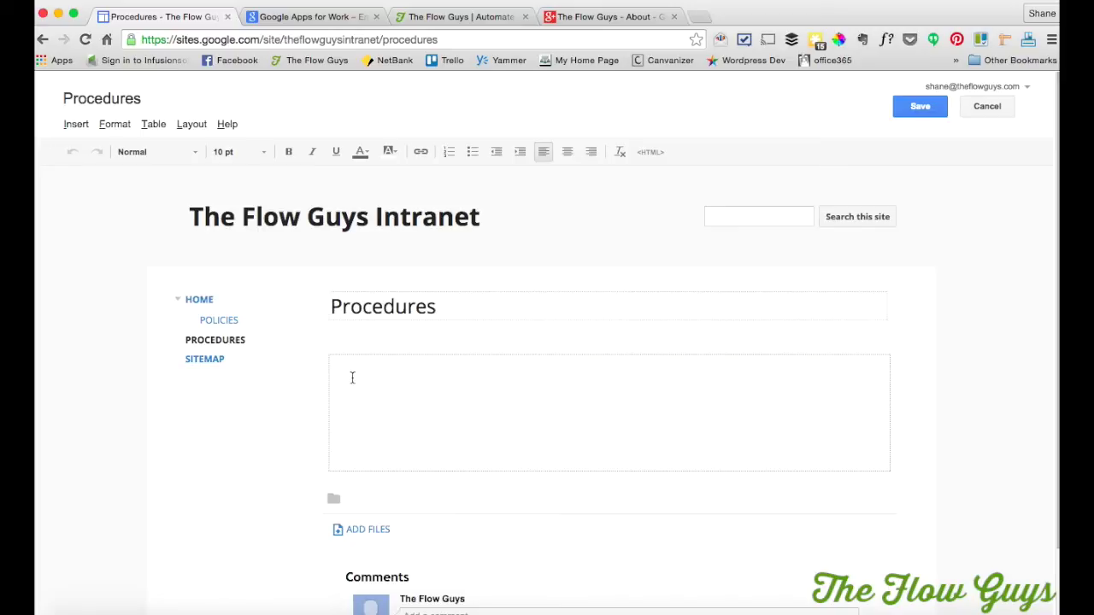
- Add the body text "Here are all our company procedures." to the Procedures page and save the page
{"action": "type", "text": "Here are all our company proce"}
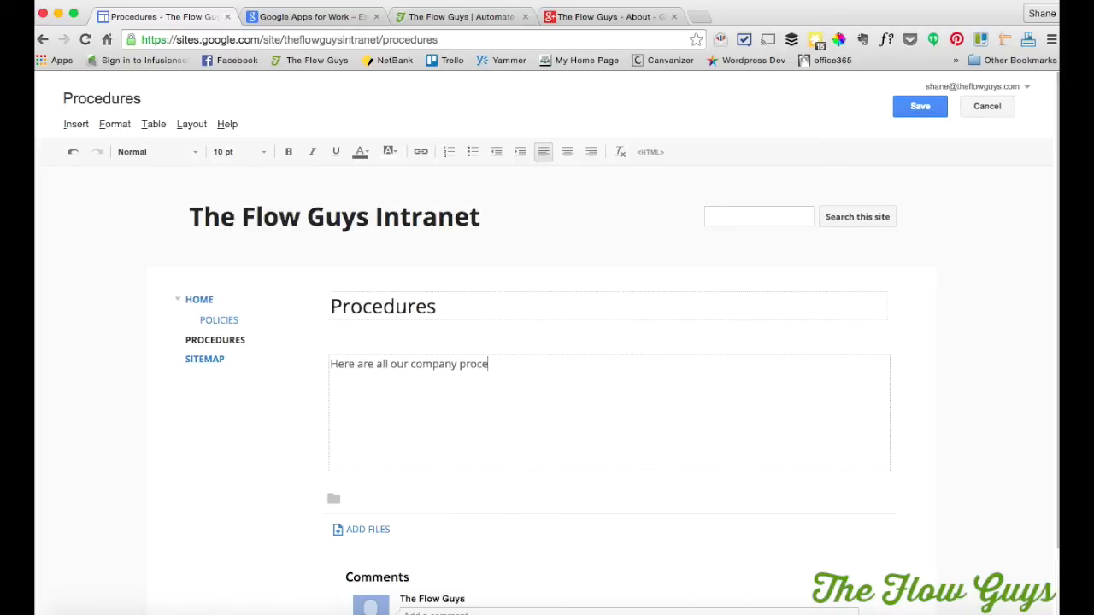
{"action": "type", "text": "dures."}
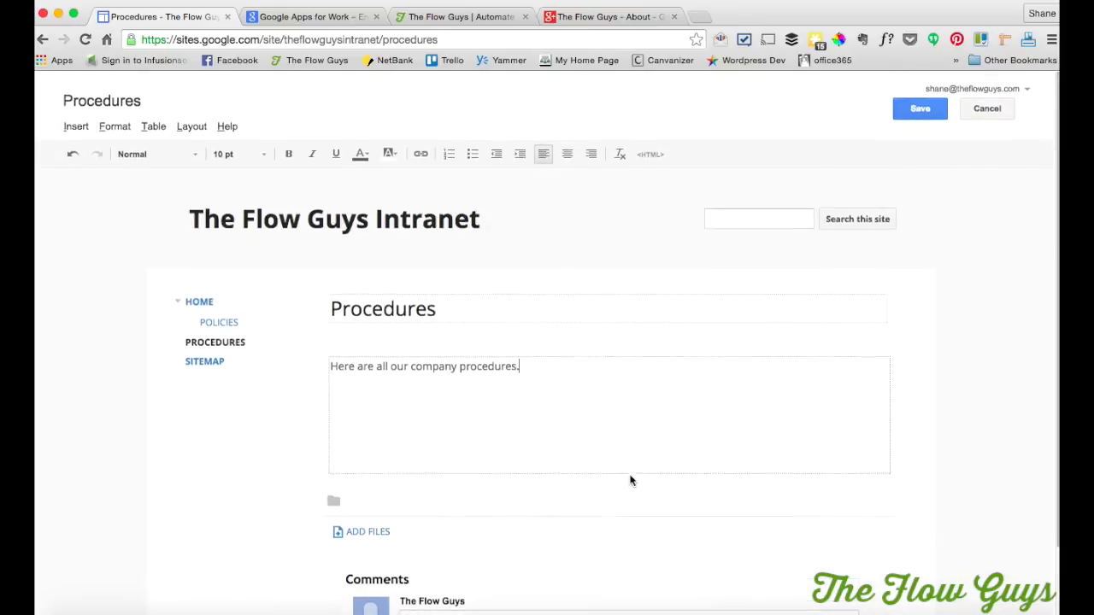
{"action": "left_click", "coordinate": [919, 106]}
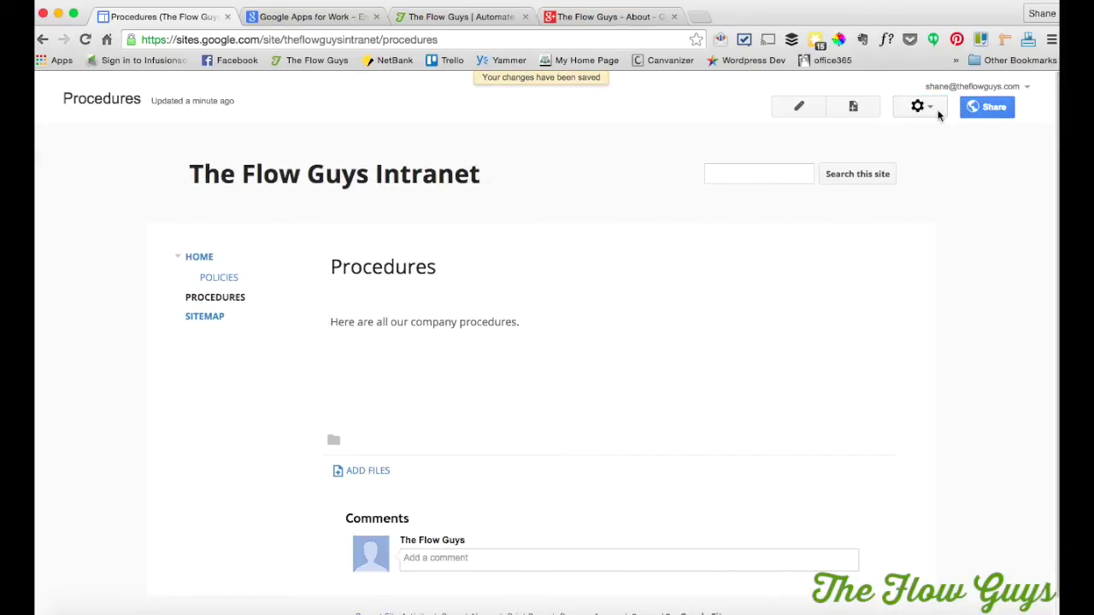
{"action": "left_click", "coordinate": [930, 111]}
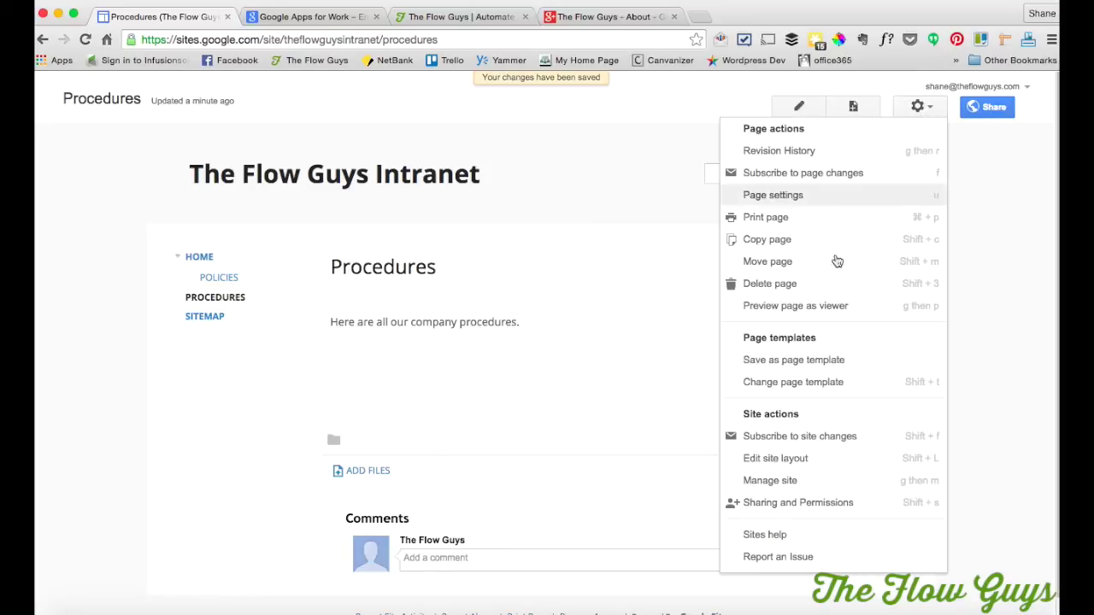
{"action": "left_click", "coordinate": [783, 459]}
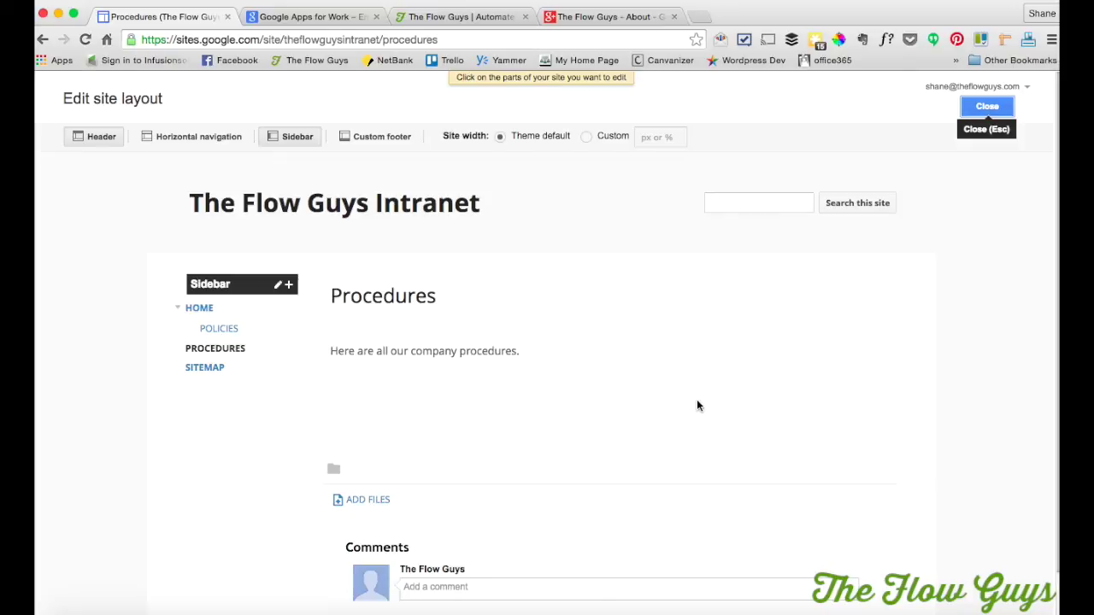
{"action": "left_click", "coordinate": [982, 110]}
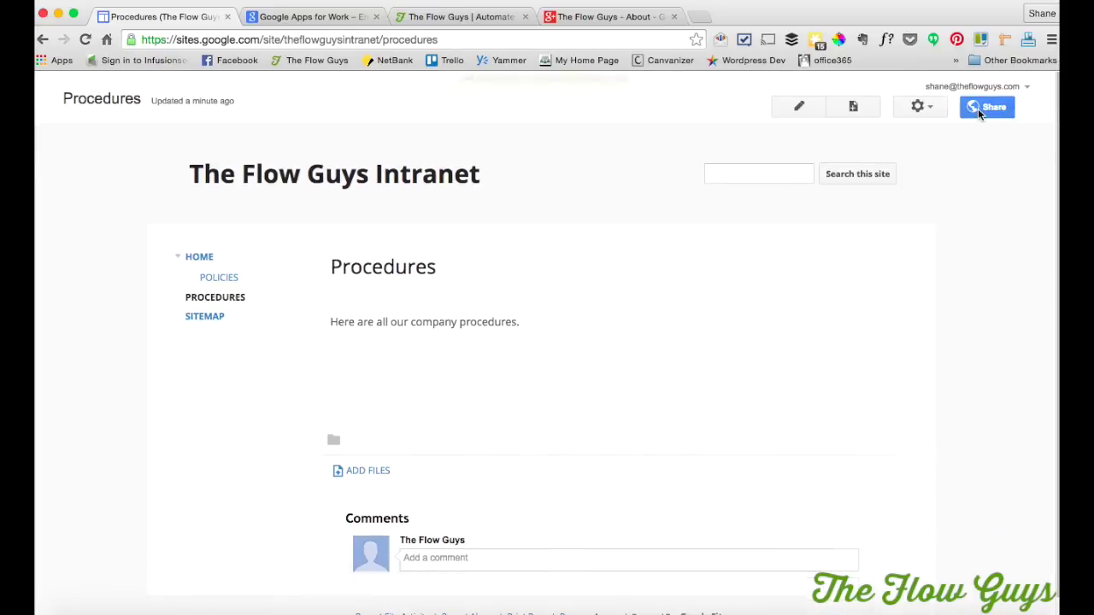
- Disallow comments and attachments in the Procedures page's settings and save them
{"action": "left_click", "coordinate": [918, 107]}
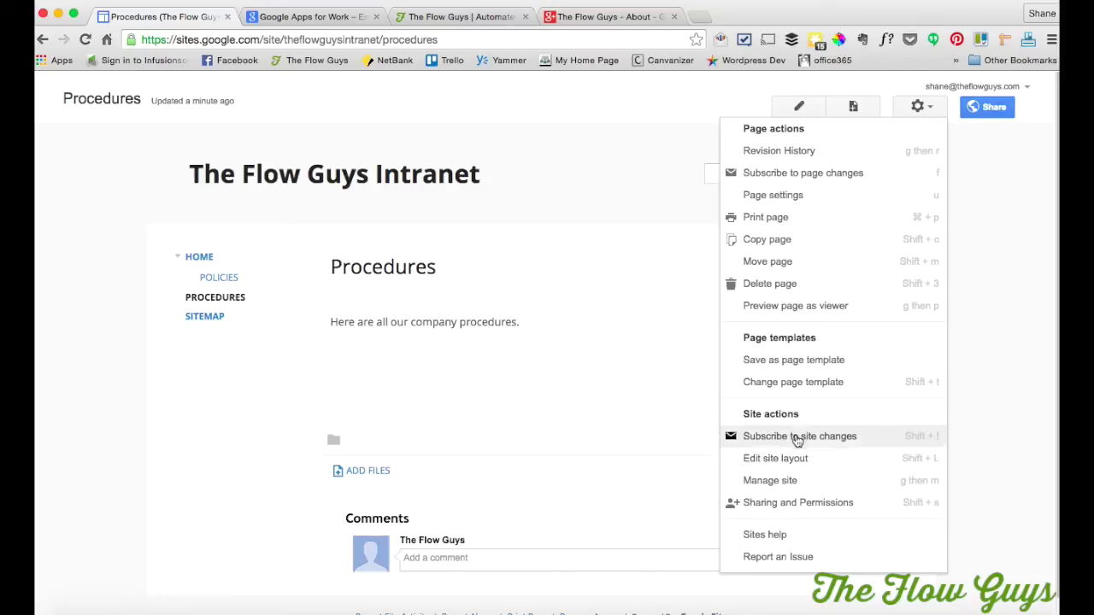
{"action": "left_click", "coordinate": [810, 197]}
{"action": "left_click", "coordinate": [426, 275]}
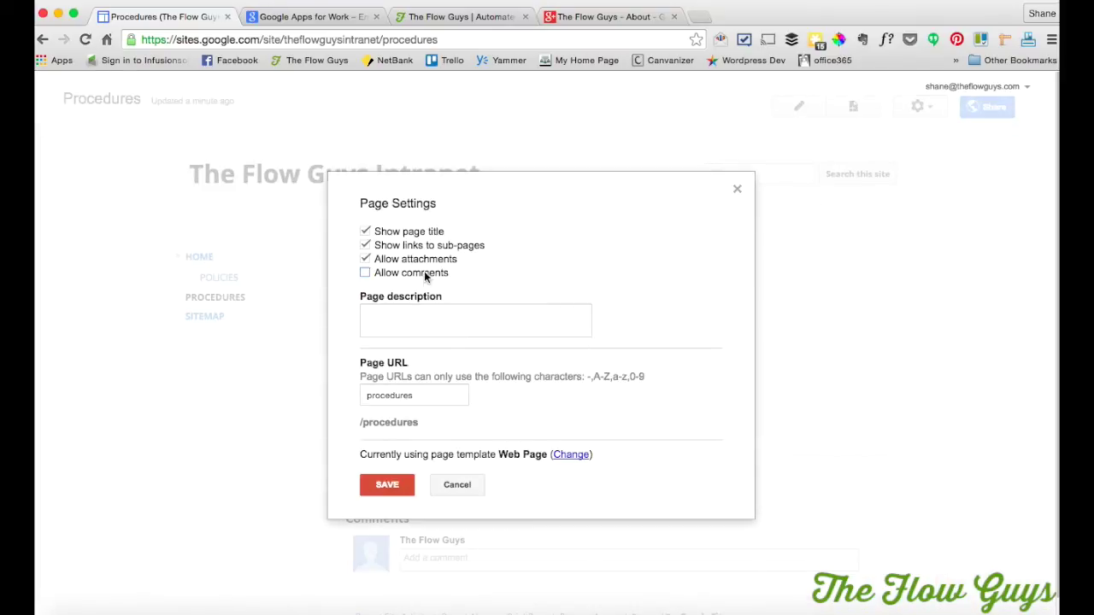
{"action": "left_click", "coordinate": [424, 262]}
{"action": "left_click", "coordinate": [394, 486]}
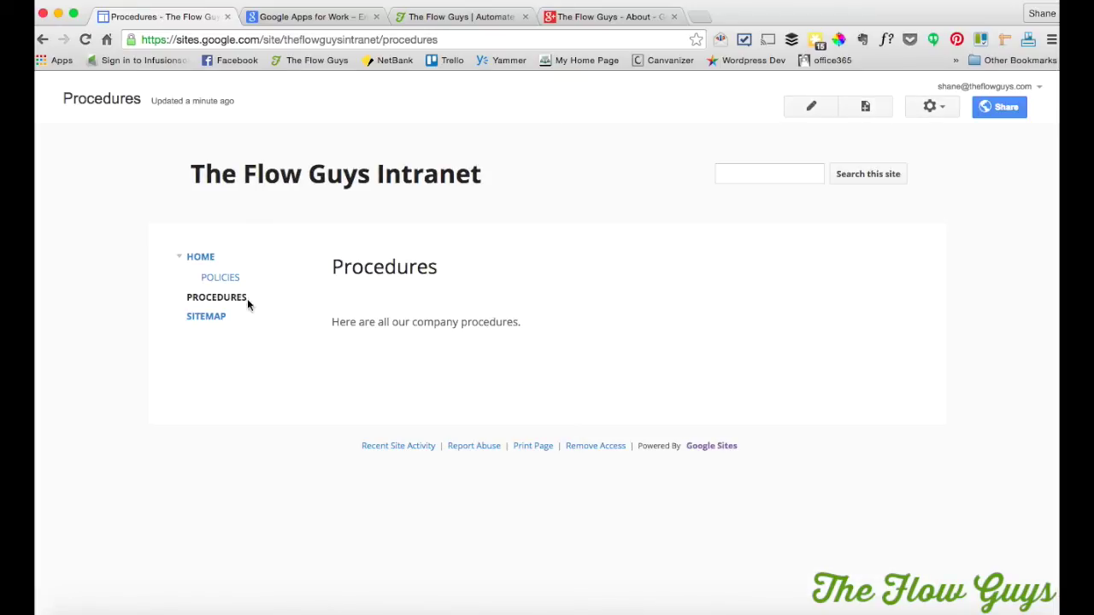
- Create a new page named Tax Invoice Procedure under Procedures, using the Web Page template
{"action": "left_click", "coordinate": [866, 106]}
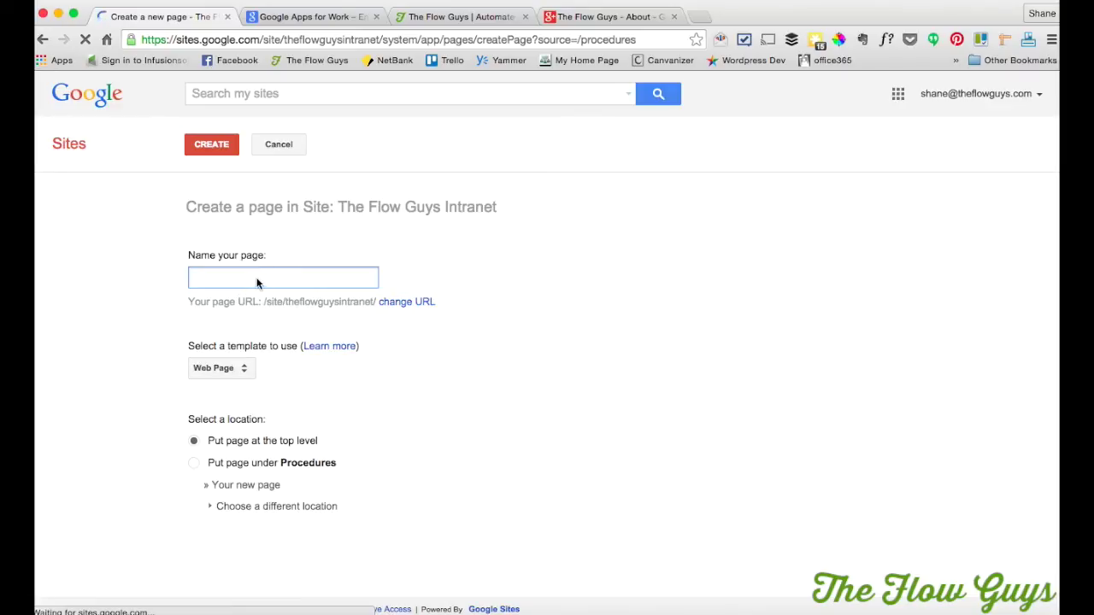
{"action": "type", "text": "Tax"}
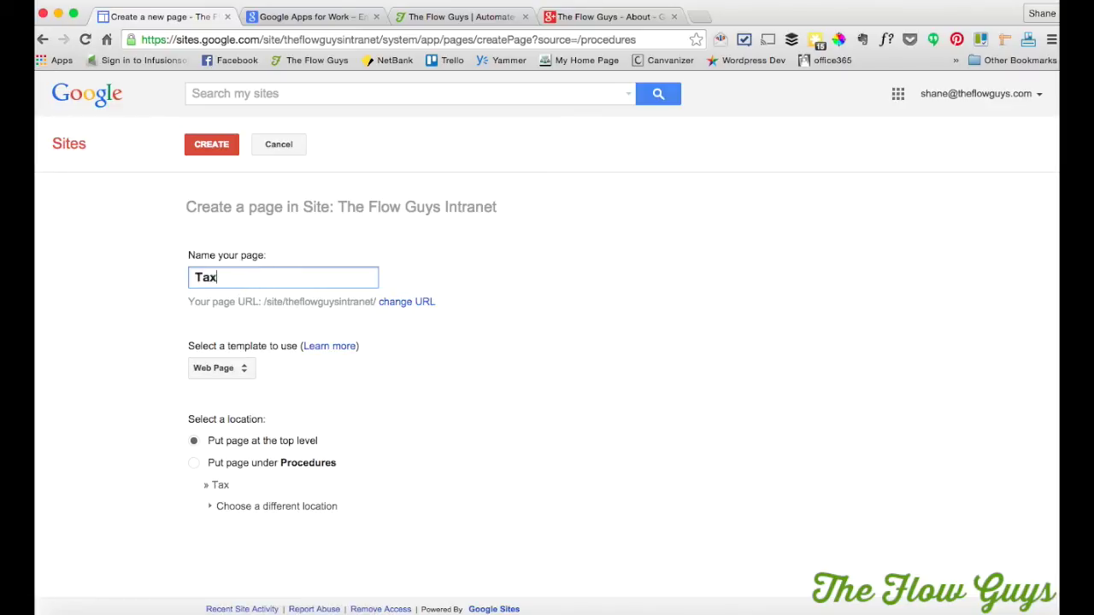
{"action": "type", "text": " Invoice Procedure"}
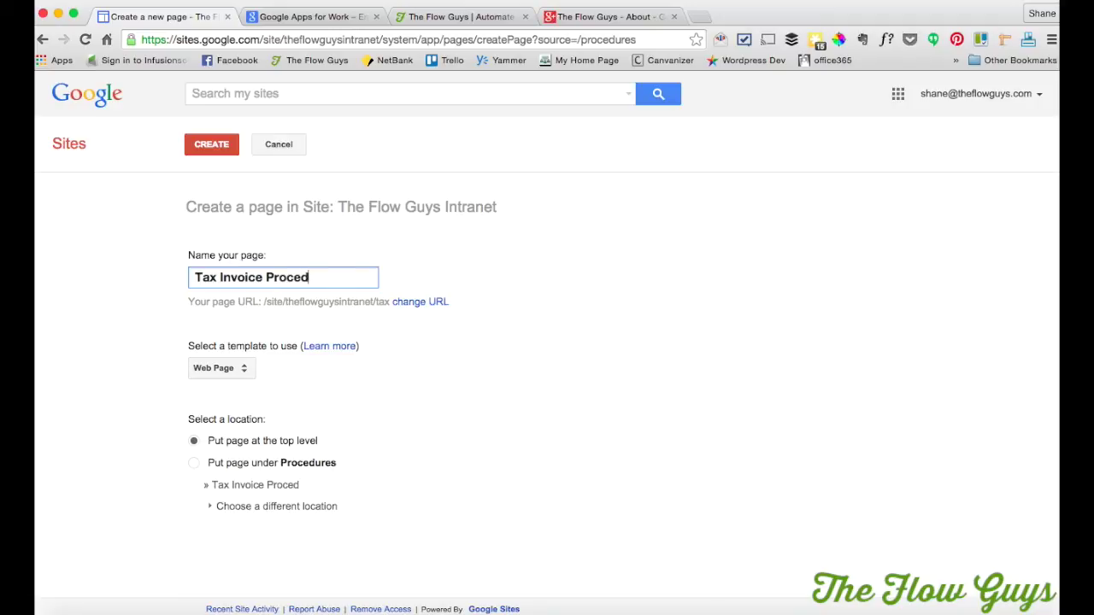
{"action": "left_click", "coordinate": [194, 463]}
{"action": "left_click", "coordinate": [210, 145]}
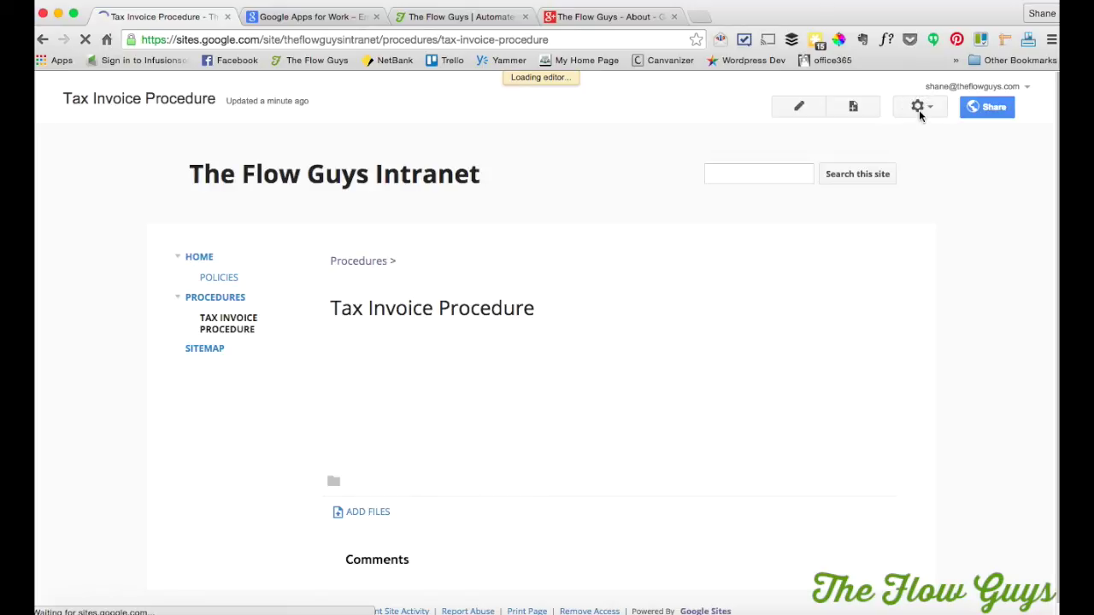
- Disallow comments and attachments in the Tax Invoice Procedure page's settings and save them
{"action": "left_click", "coordinate": [918, 109]}
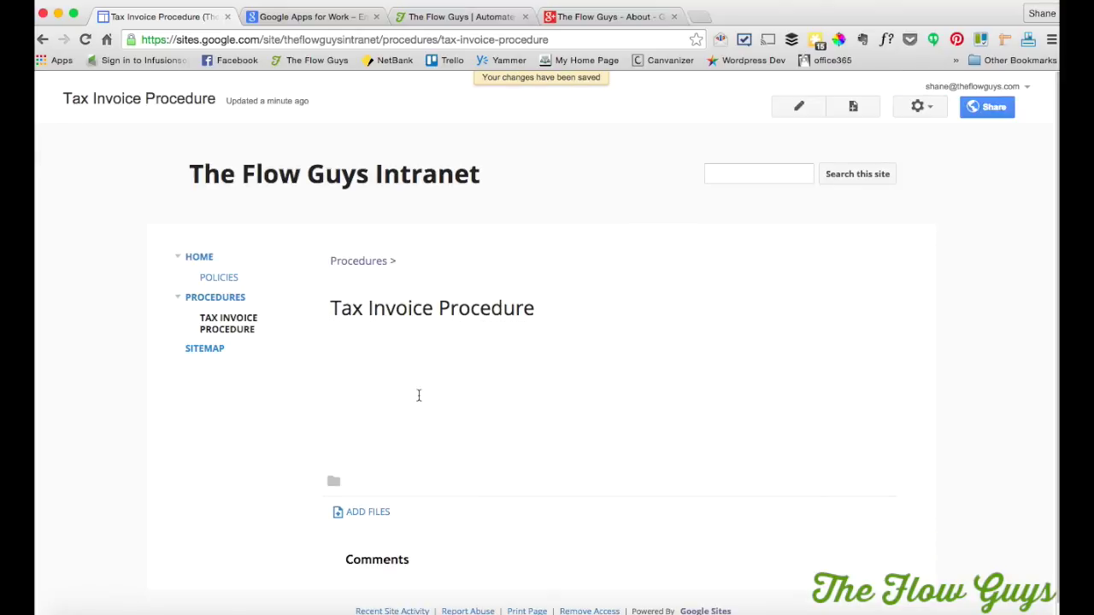
{"action": "left_click", "coordinate": [919, 108]}
{"action": "left_click", "coordinate": [772, 197]}
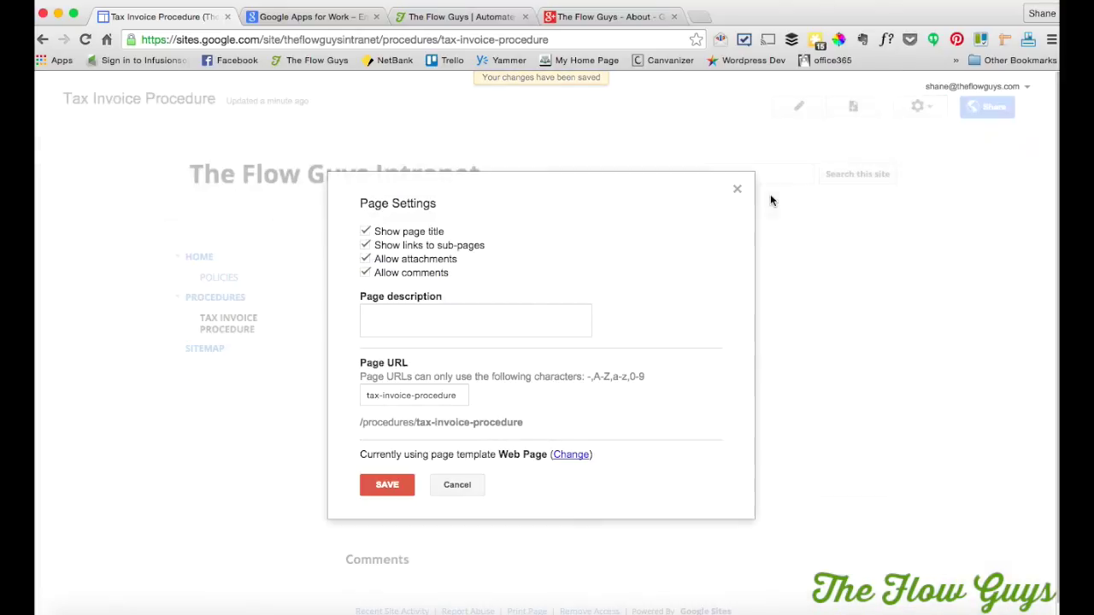
{"action": "left_click", "coordinate": [386, 274]}
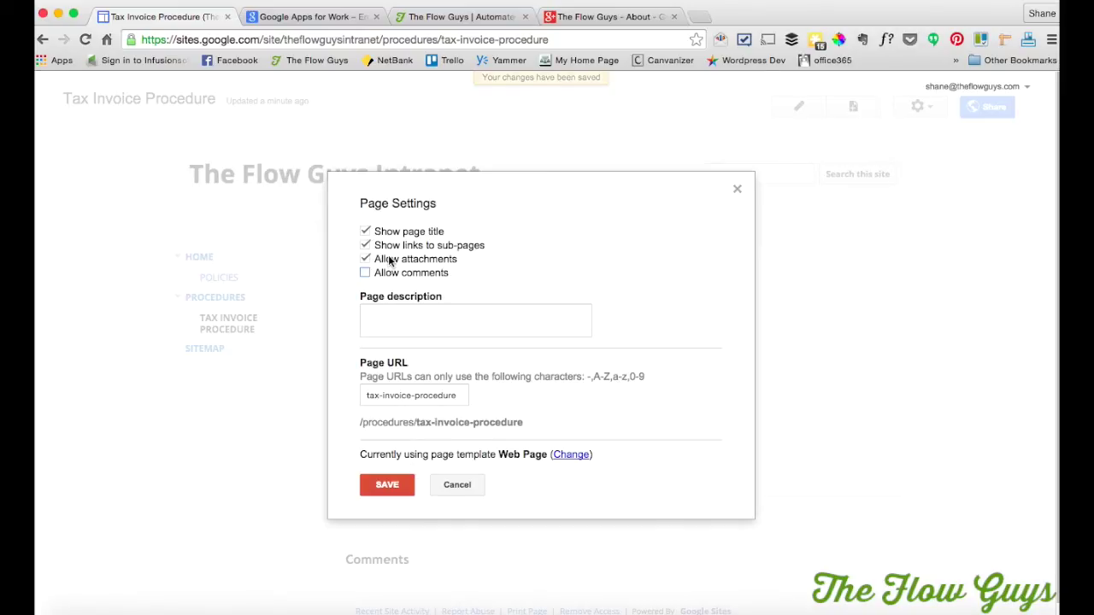
{"action": "left_click", "coordinate": [367, 259]}
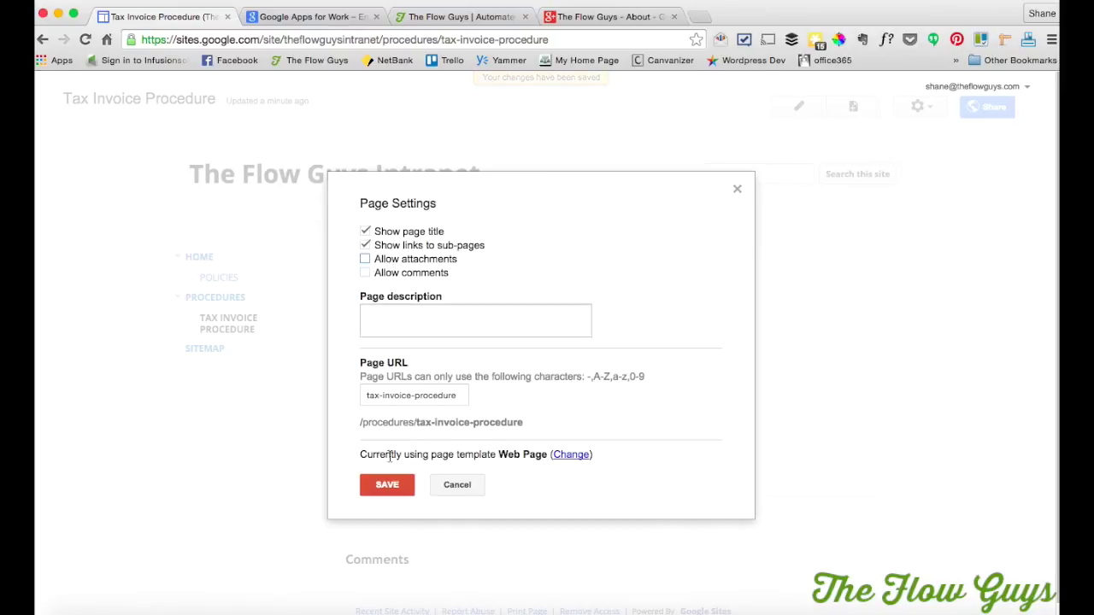
{"action": "left_click", "coordinate": [386, 485]}
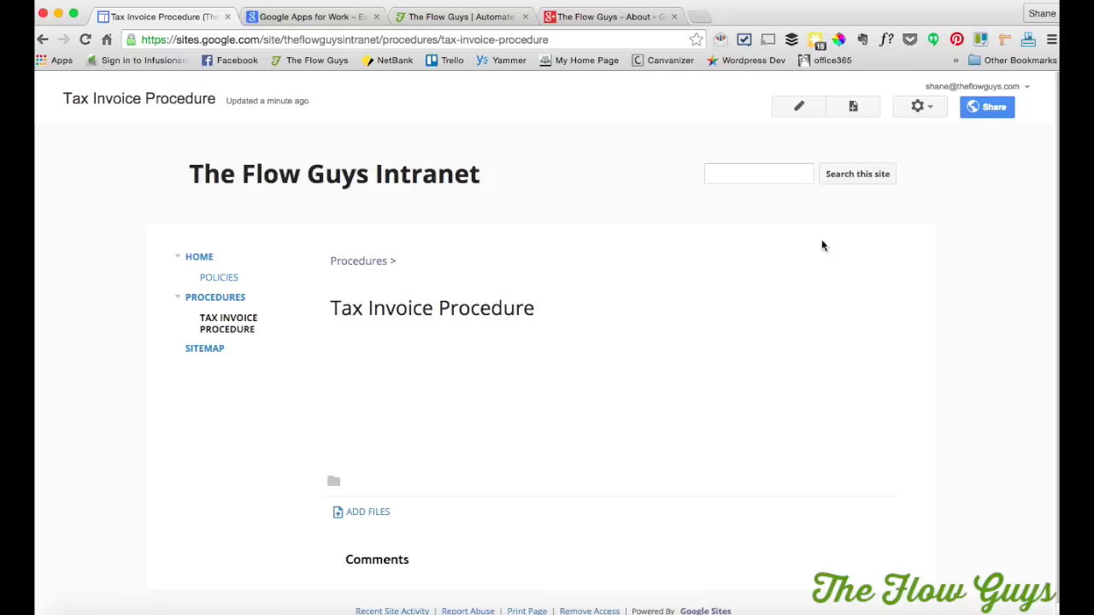
- Add the body text "Our policy is always to provide a Tax Invoice." to the Tax Invoice Procedure page and save the page
{"action": "left_click", "coordinate": [797, 113]}
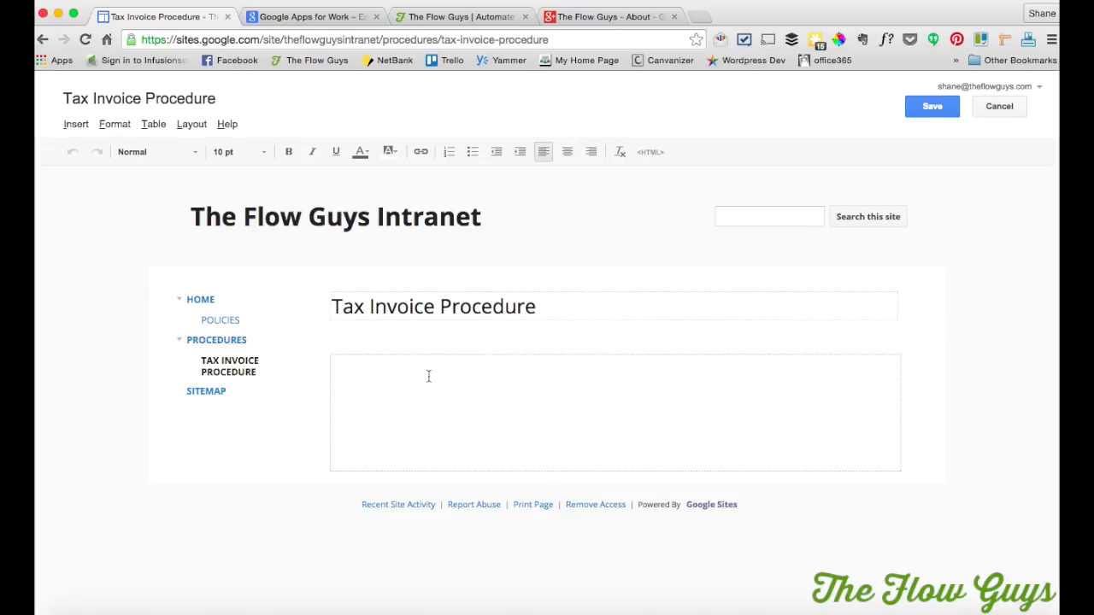
{"action": "type", "text": "Our policy is always to provide a"}
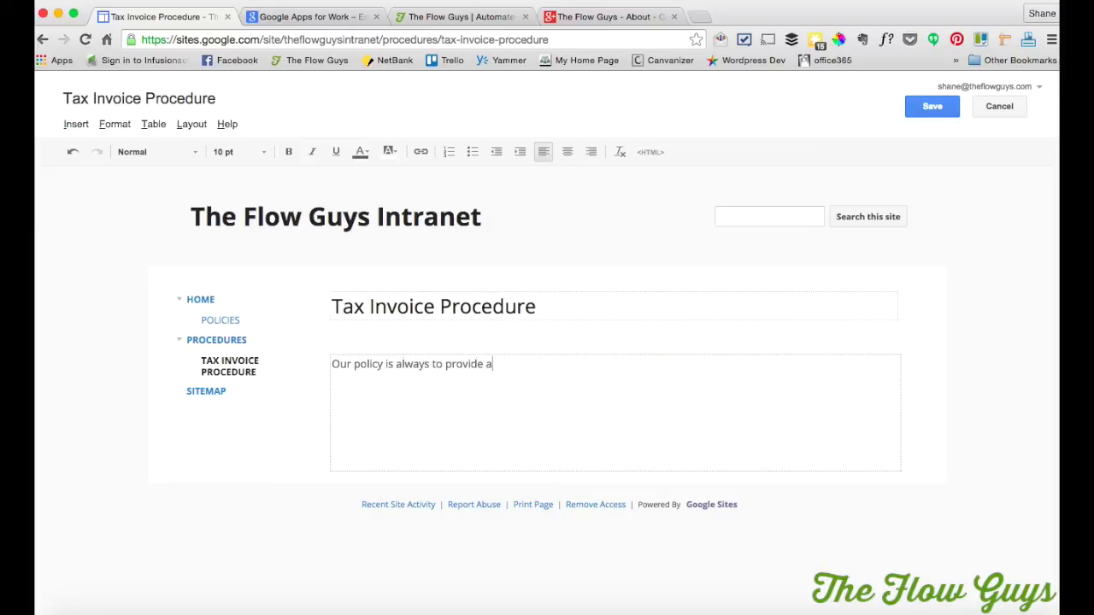
{"action": "type", "text": " Tax Invoice."}
{"action": "left_click", "coordinate": [928, 108]}
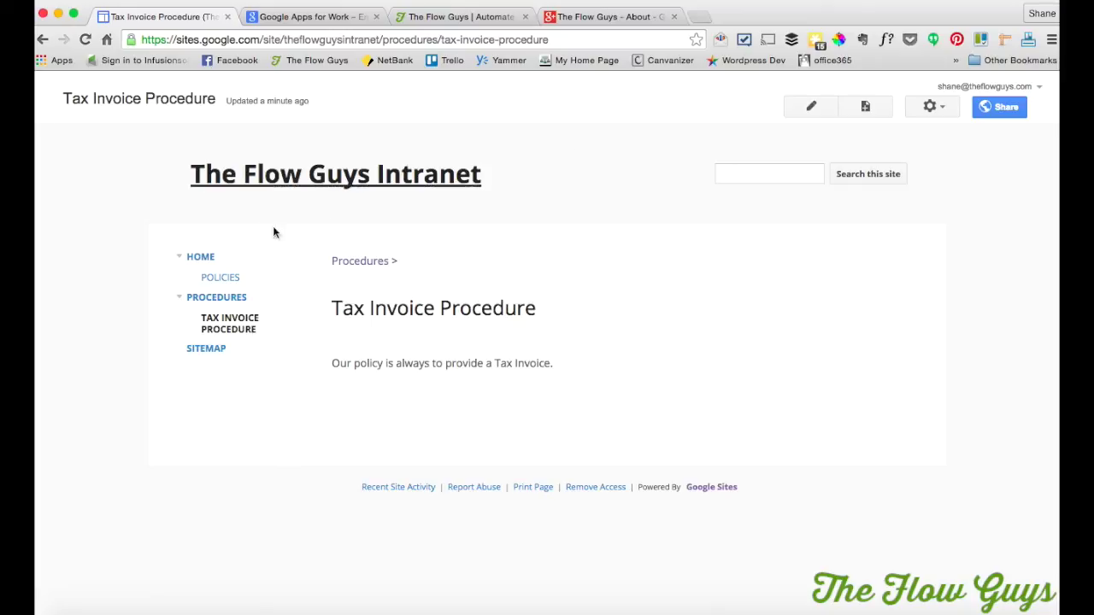
- Open the intranet's Home page, look over The Flow Guys website and Google+ page, and return to the intranet
{"action": "left_click", "coordinate": [201, 256]}
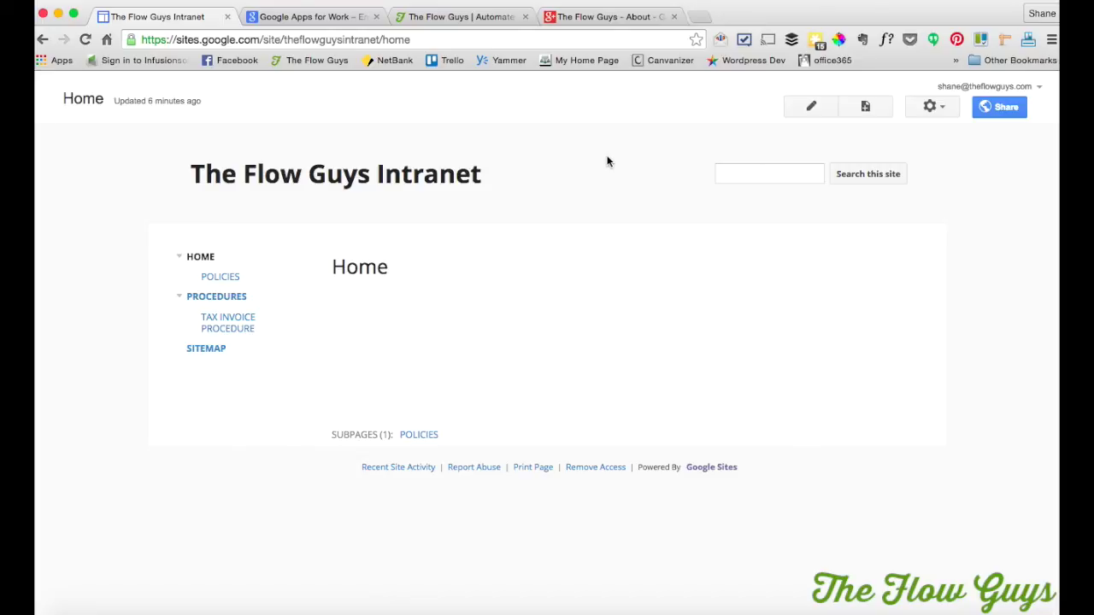
{"action": "left_click", "coordinate": [469, 14]}
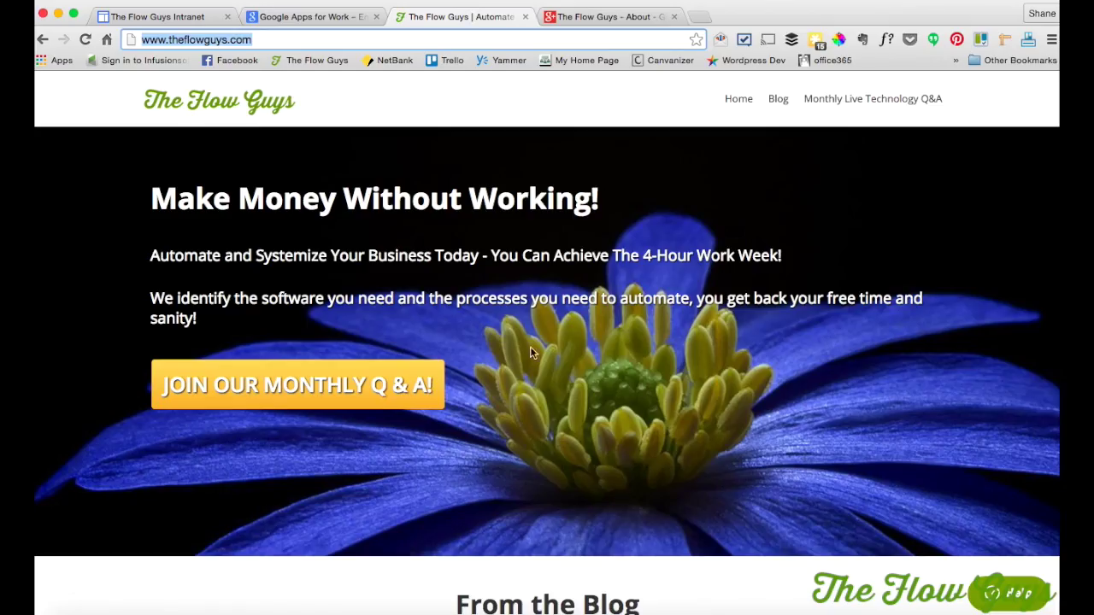
{"action": "scroll", "coordinate": [526, 339], "scroll_direction": "down", "scroll_amount": 15}
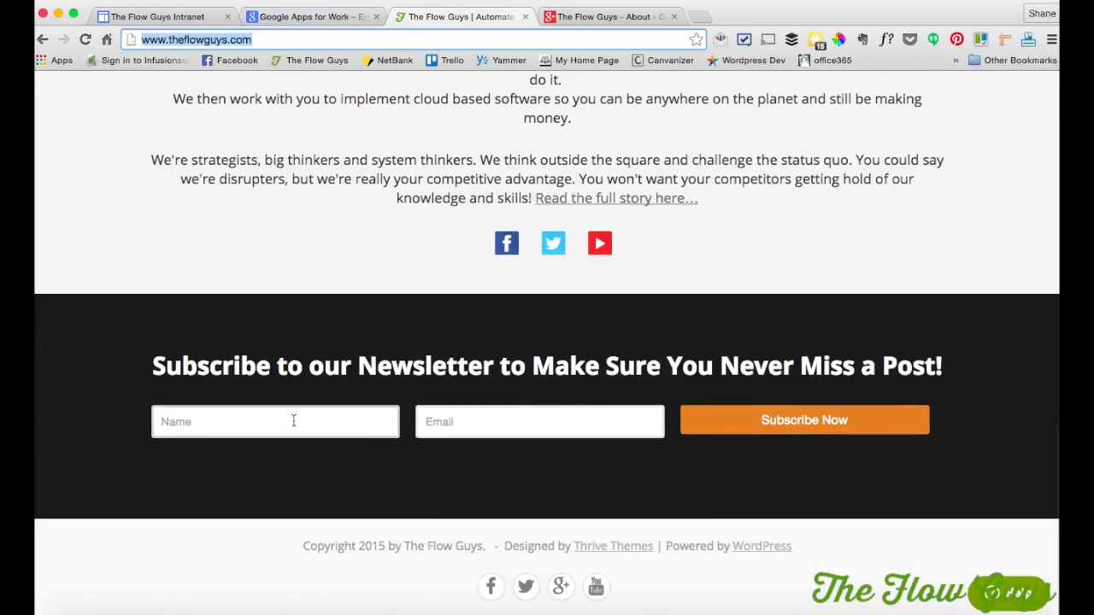
{"action": "scroll", "coordinate": [657, 137], "scroll_direction": "up", "scroll_amount": 15}
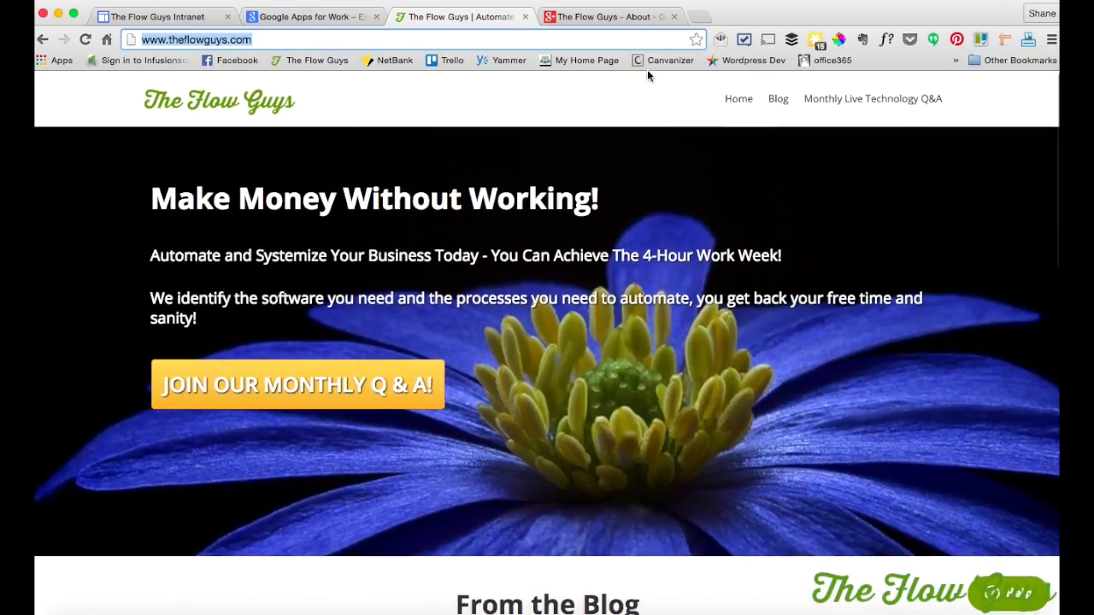
{"action": "left_click", "coordinate": [612, 17]}
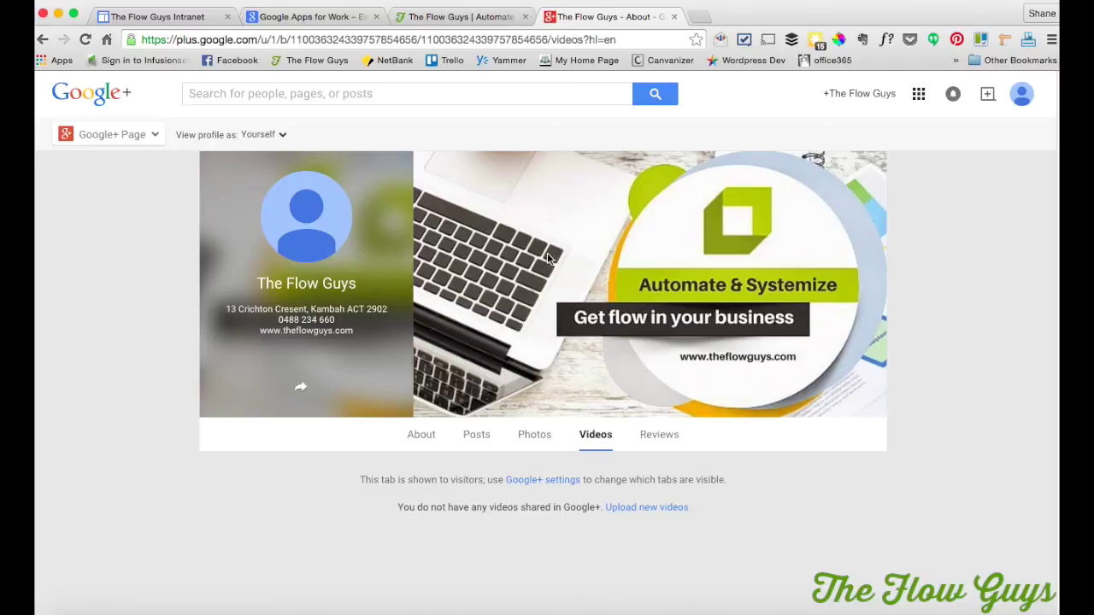
{"action": "mouse_move", "coordinate": [627, 293]}
{"action": "left_click", "coordinate": [461, 17]}
{"action": "left_click", "coordinate": [175, 17]}
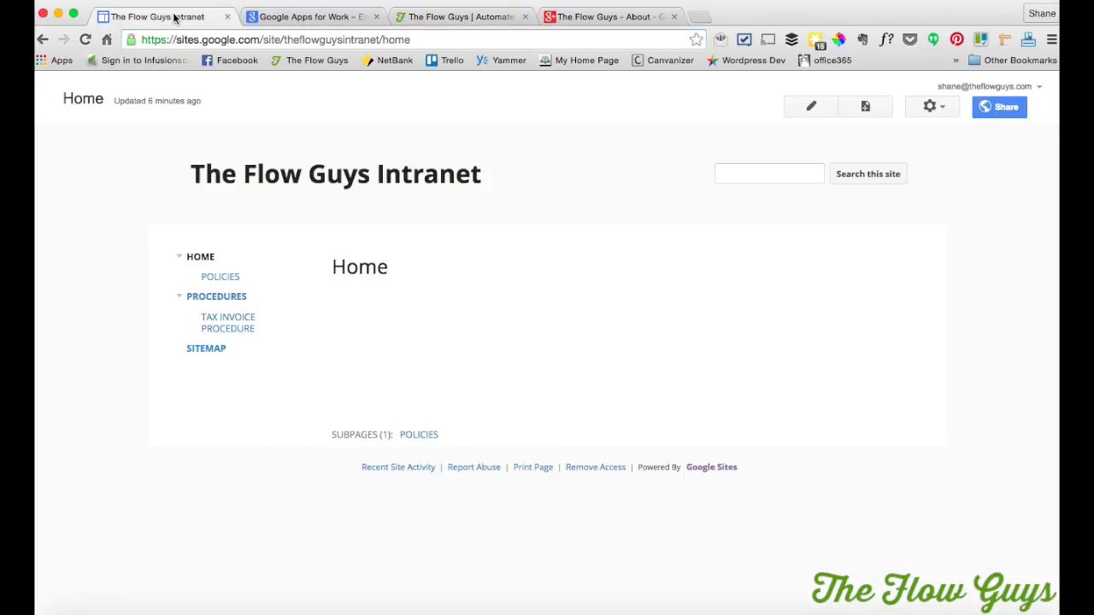